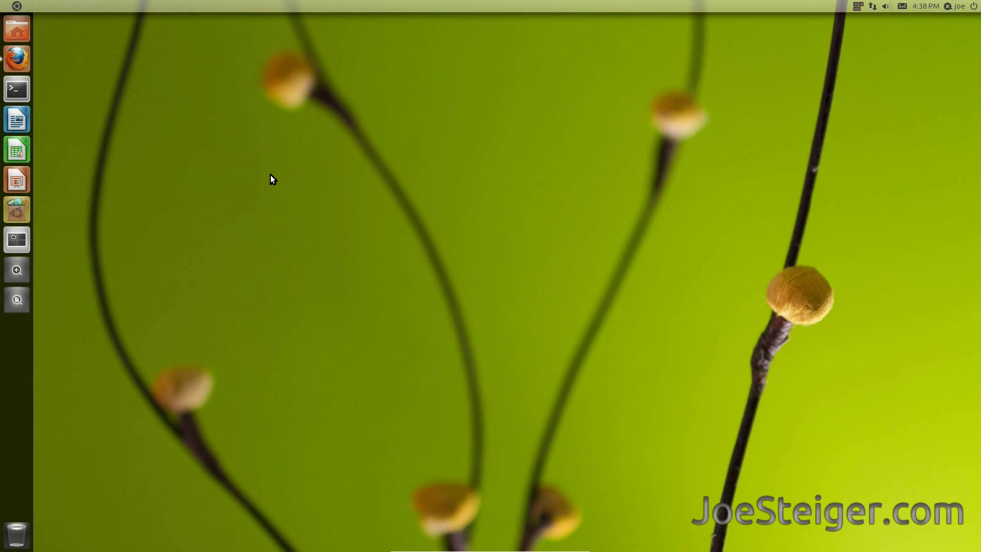
Open the Unity Dash, then close it again to return to the plain desktop
{"action": "left_click", "coordinate": [17, 6]}
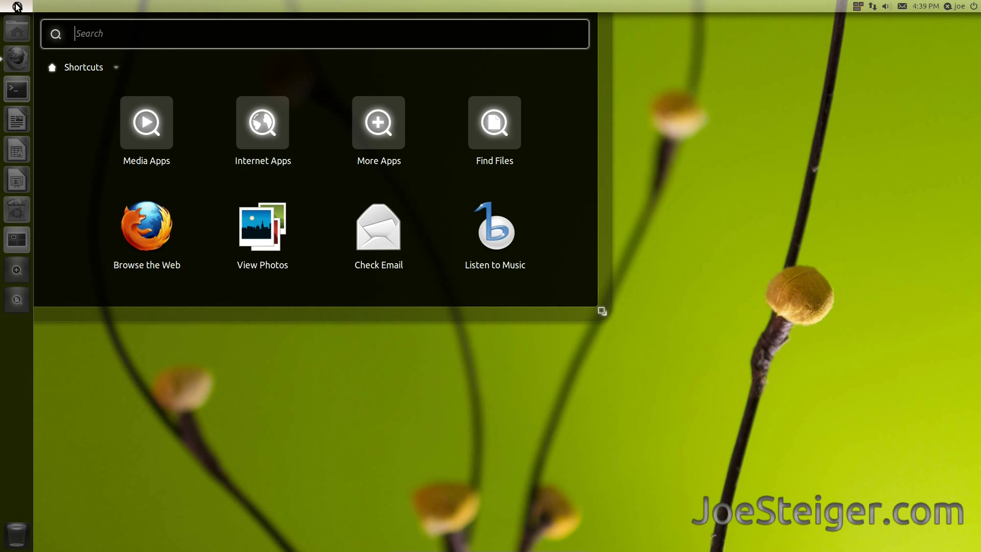
{"action": "left_click", "coordinate": [17, 6]}
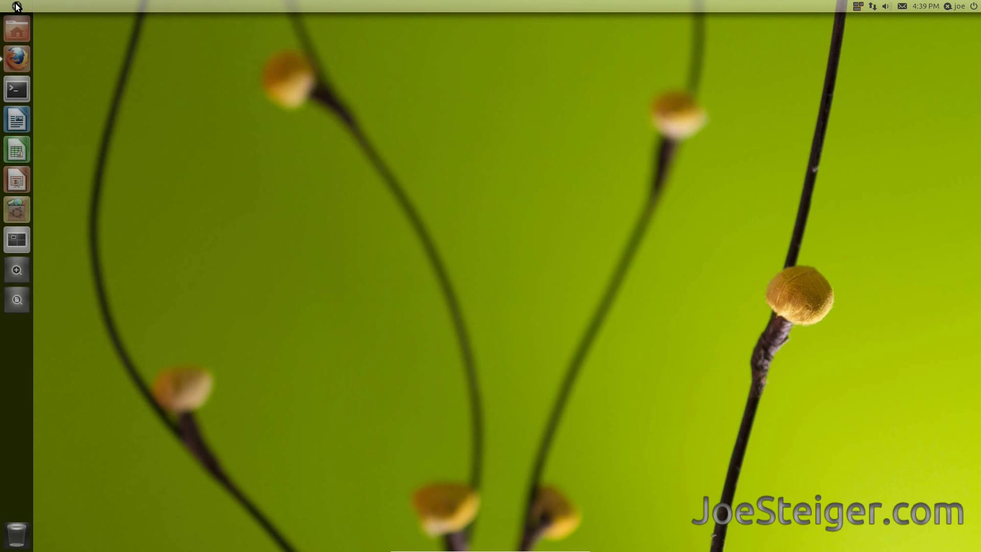
Launch Firefox on the Unity old-school dash PPA page and expand 'Technical details about this PPA'
{"action": "left_click", "coordinate": [16, 60]}
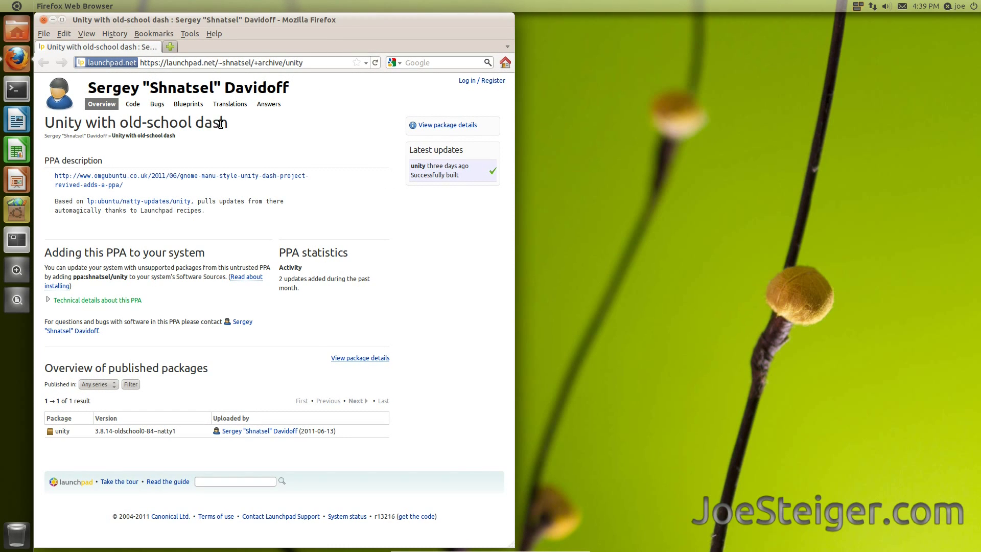
{"action": "left_click_drag", "start_coordinate": [234, 127], "coordinate": [44, 123]}
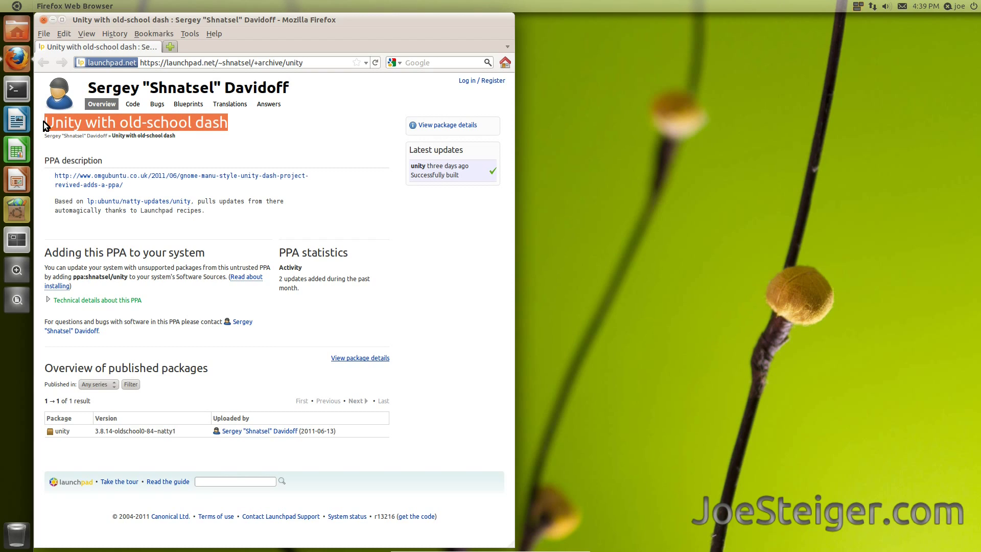
{"action": "left_click", "coordinate": [199, 129]}
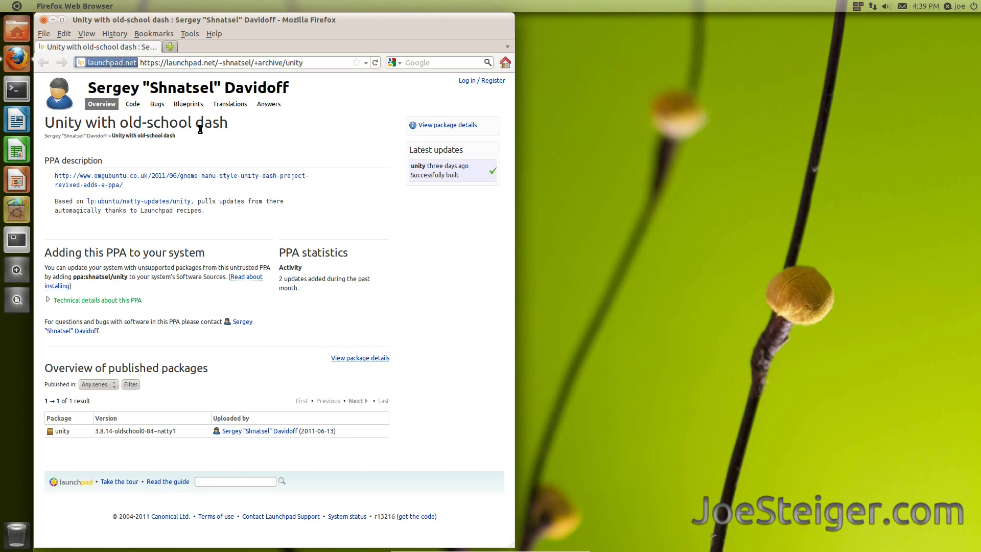
{"action": "left_click", "coordinate": [53, 300]}
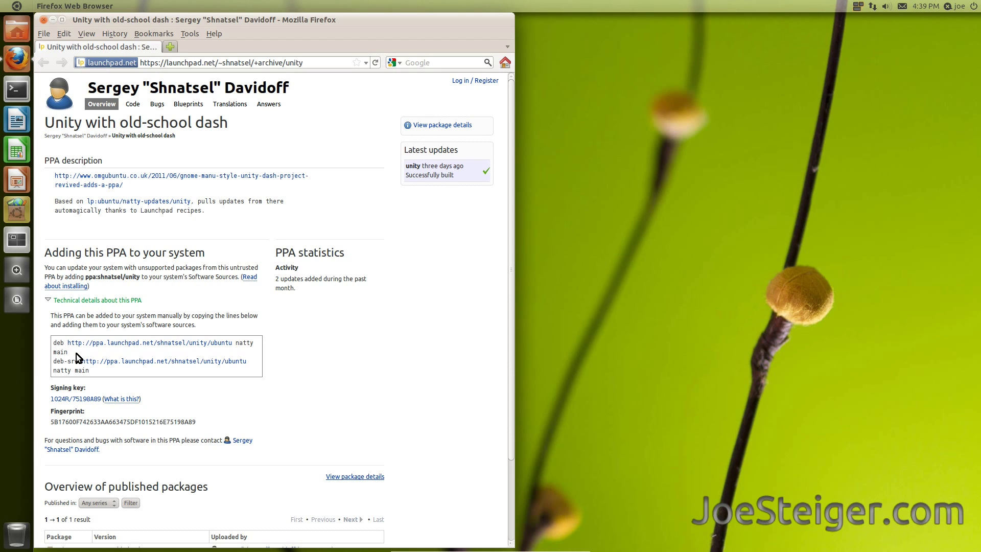
Search 'syn' in the Dash and launch Synaptic Package Manager, authenticating with the administrator password
{"action": "left_click", "coordinate": [17, 7]}
{"action": "type", "text": "syn"}
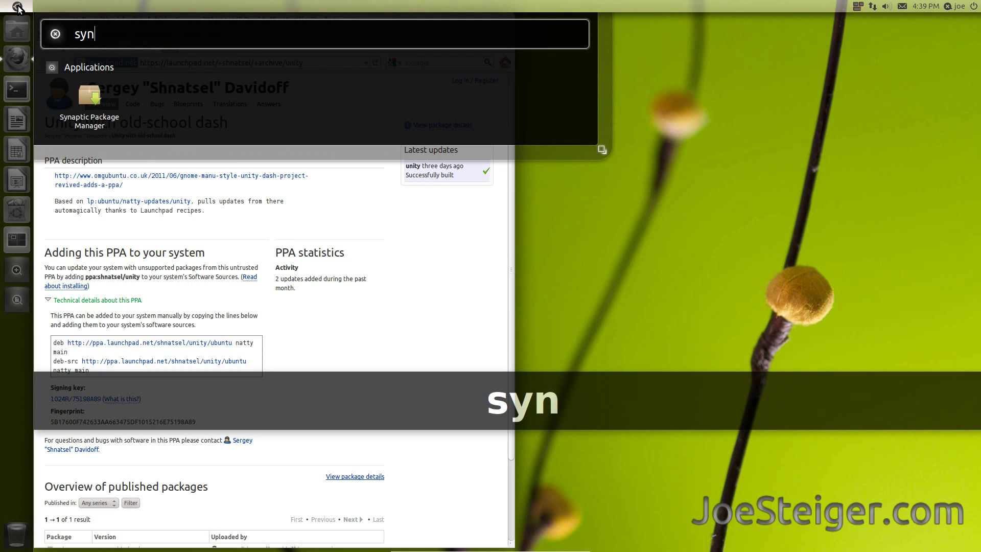
{"action": "key", "text": "Down"}
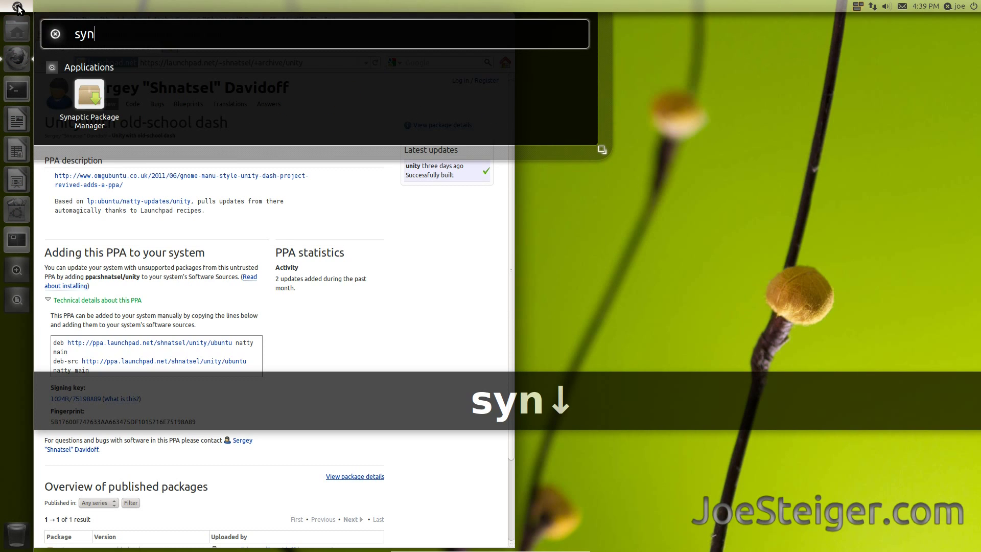
{"action": "key", "text": "Return"}
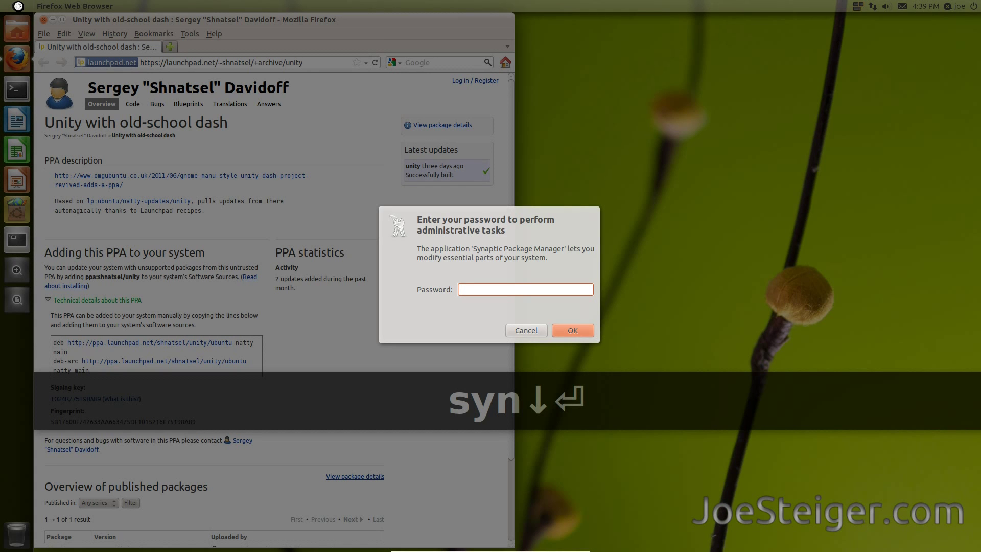
{"action": "type", "text": "•••••••"}
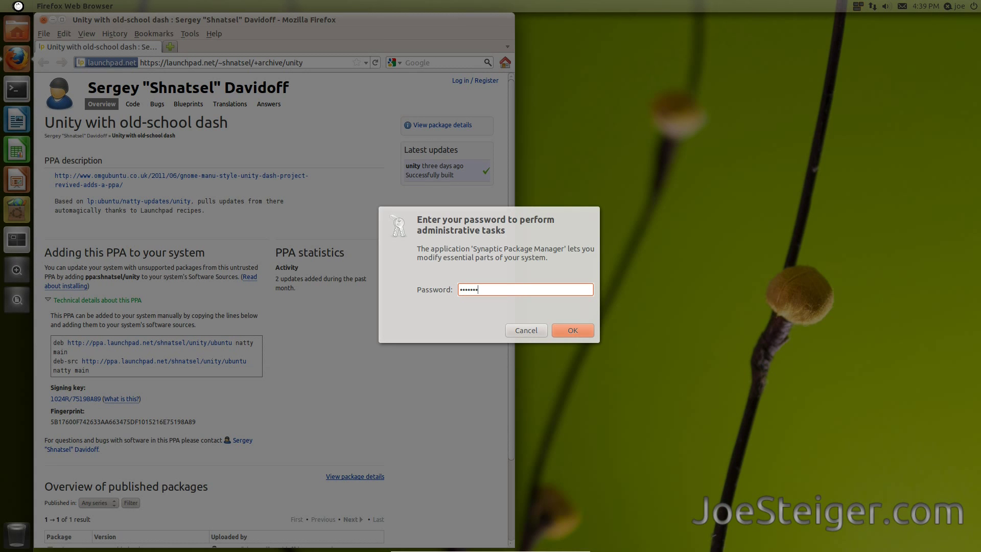
{"action": "key", "text": "Return"}
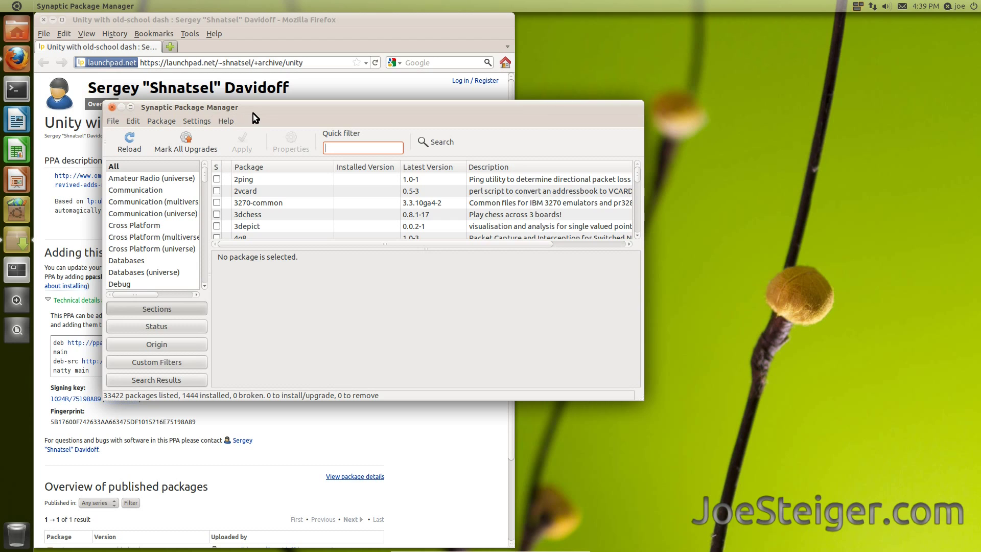
Place Synaptic at the upper right, copy the PPA's first deb line in Firefox, and open Synaptic's Settings menu
{"action": "left_click_drag", "start_coordinate": [253, 113], "coordinate": [590, 43]}
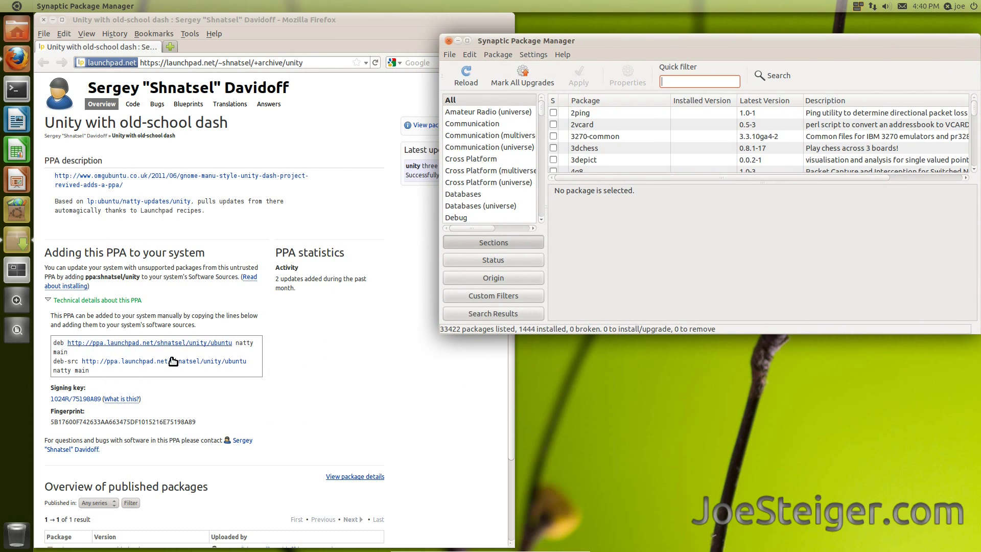
{"action": "left_click", "coordinate": [74, 354]}
{"action": "left_click_drag", "start_coordinate": [74, 354], "coordinate": [53, 341]}
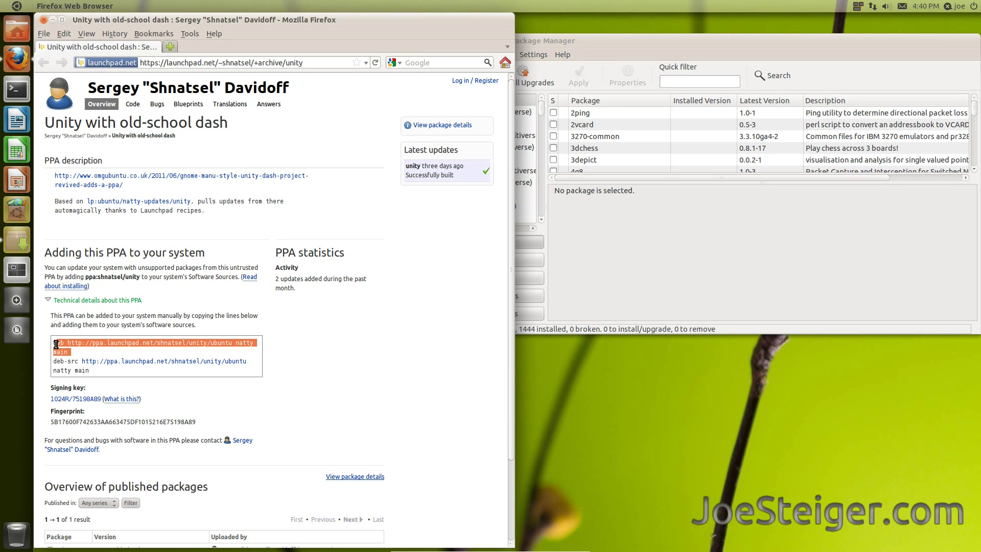
{"action": "right_click", "coordinate": [65, 348]}
{"action": "left_click", "coordinate": [76, 351]}
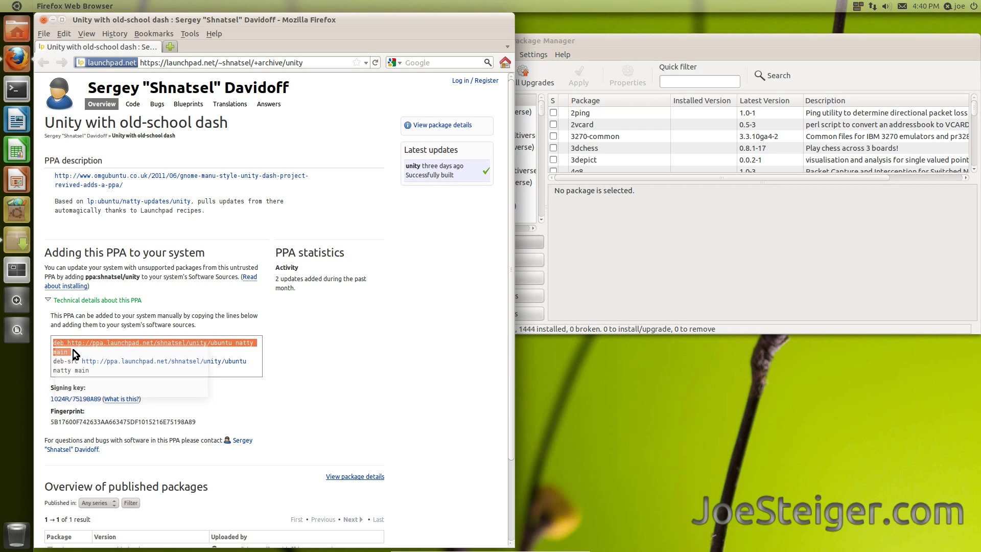
{"action": "left_click", "coordinate": [528, 54]}
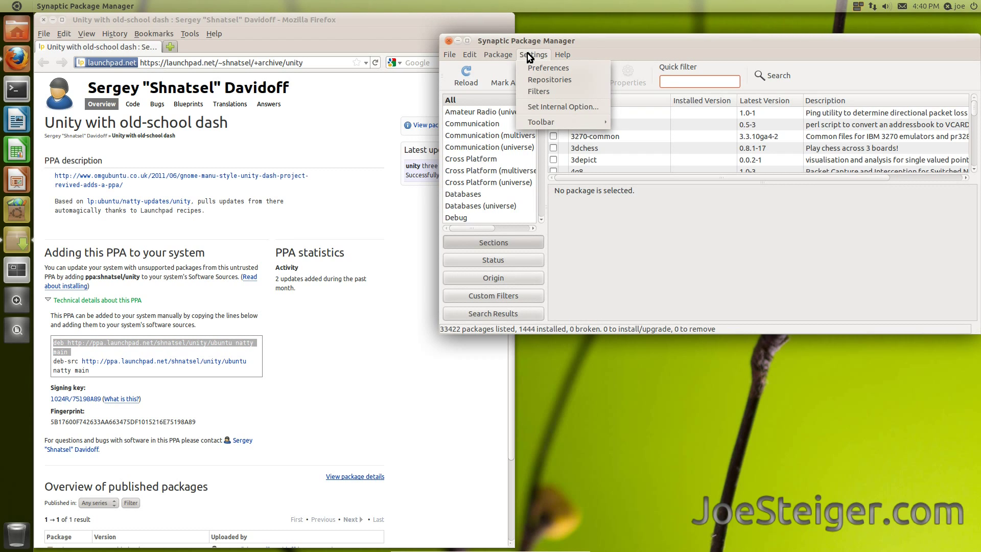
{"action": "left_click", "coordinate": [536, 80]}
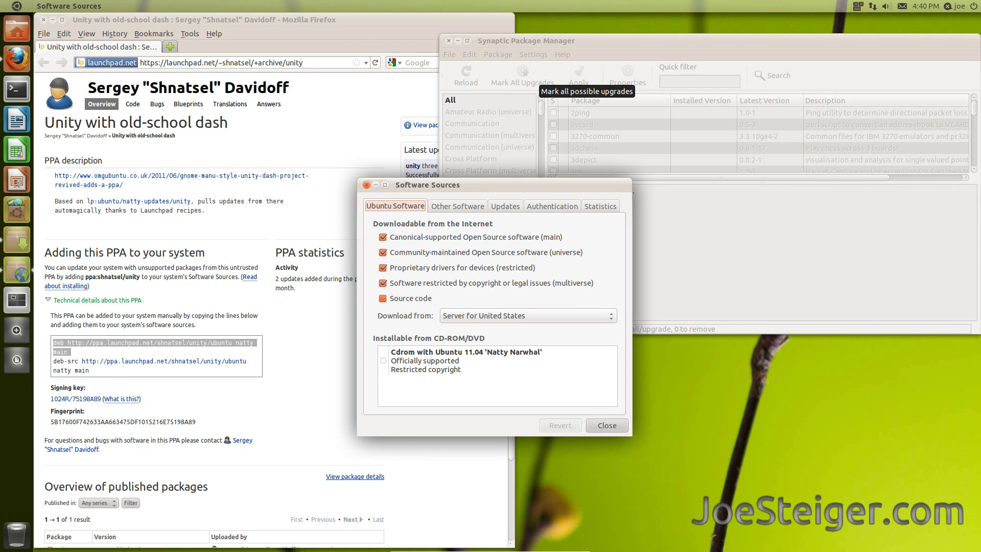
{"action": "left_click", "coordinate": [464, 202]}
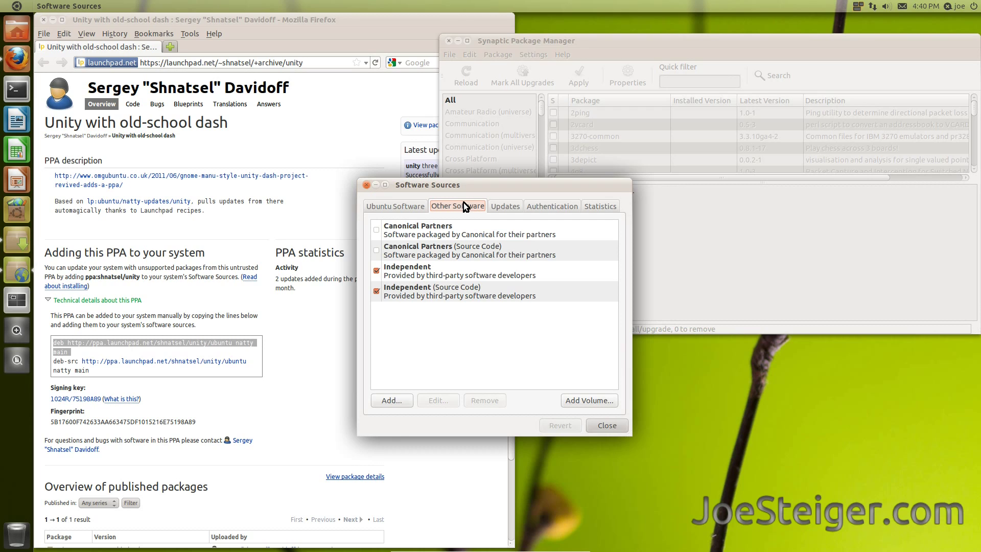
{"action": "left_click", "coordinate": [400, 396]}
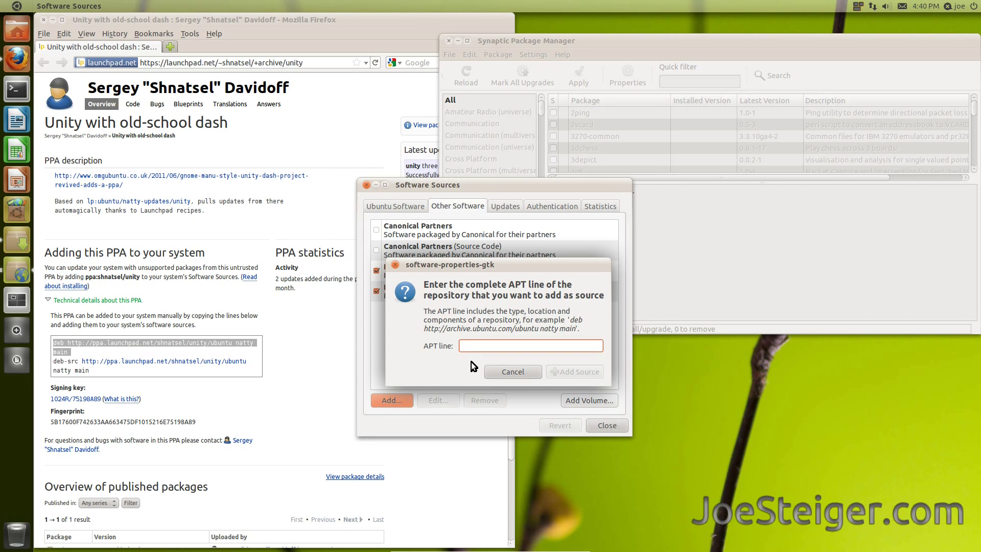
{"action": "key", "text": "ctrl+v"}
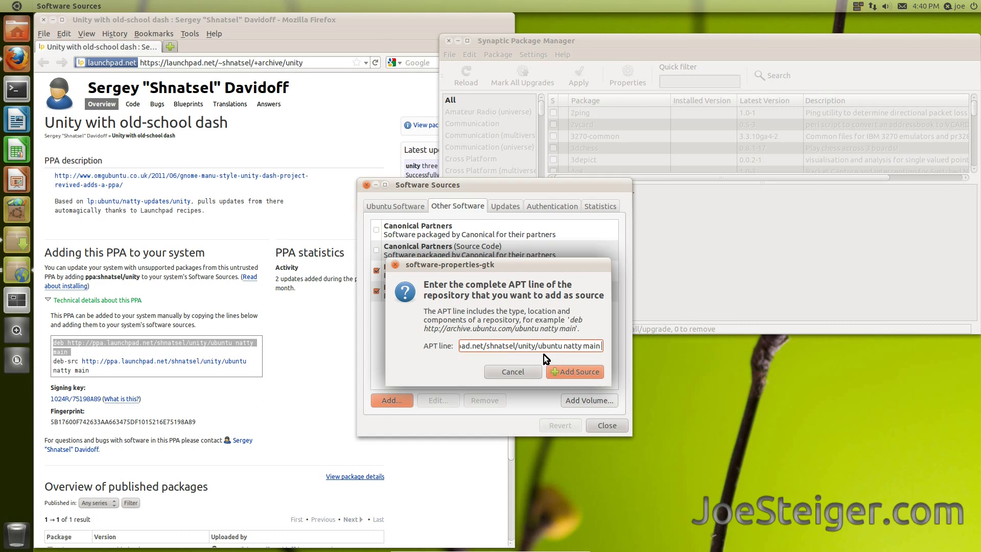
{"action": "left_click", "coordinate": [551, 365]}
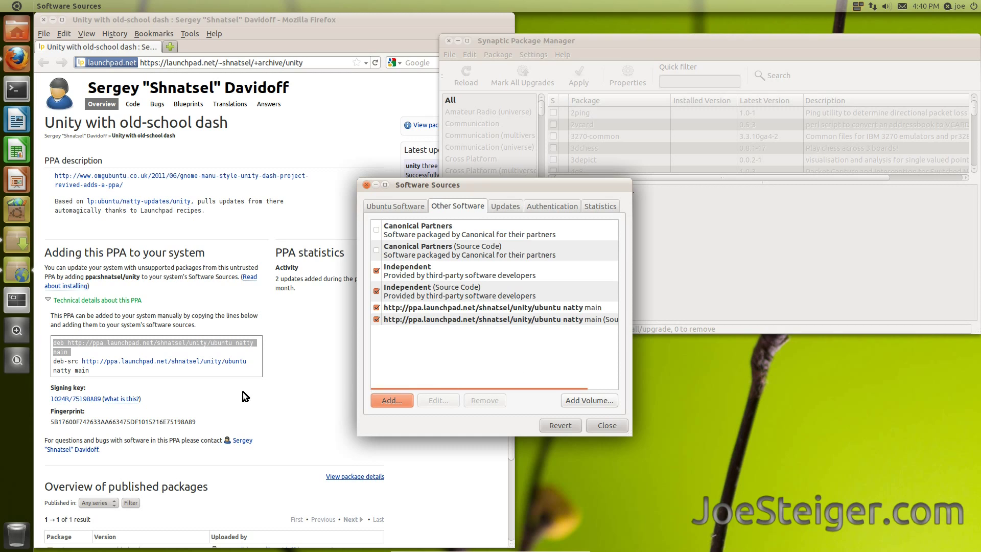
Copy the PPA's deb-src line from Firefox and add it as a second source under Other Software
{"action": "left_click_drag", "start_coordinate": [94, 375], "coordinate": [54, 362]}
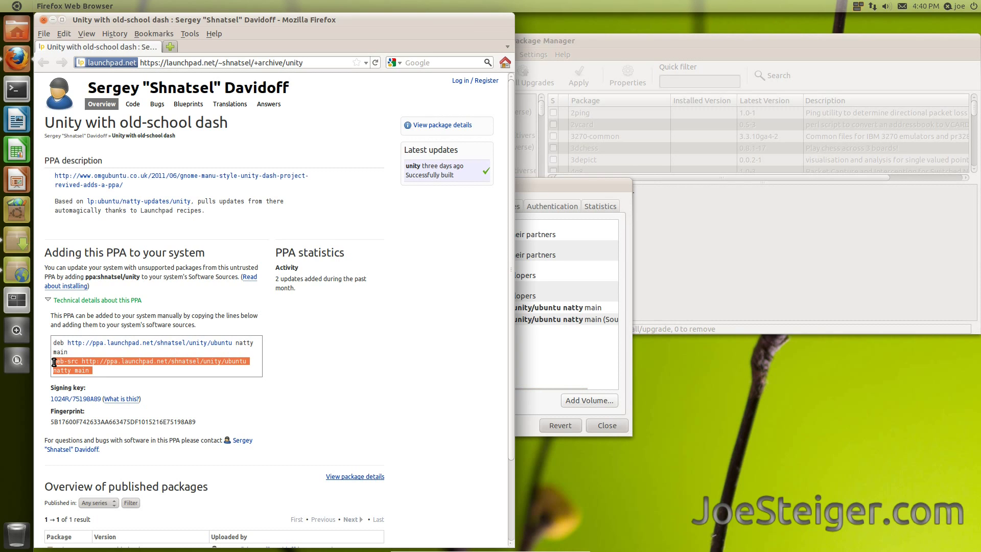
{"action": "key", "text": "ctrl+c"}
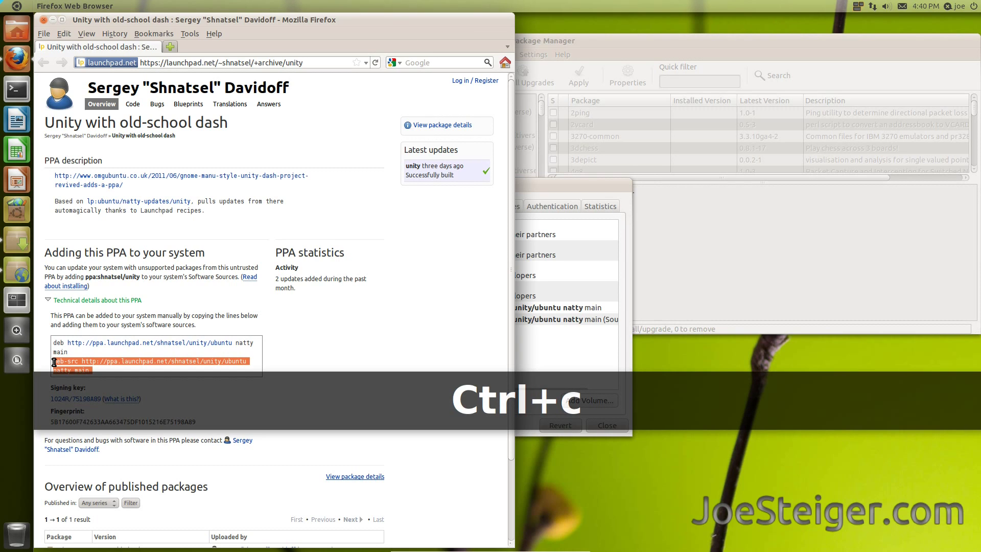
{"action": "left_click", "coordinate": [537, 183]}
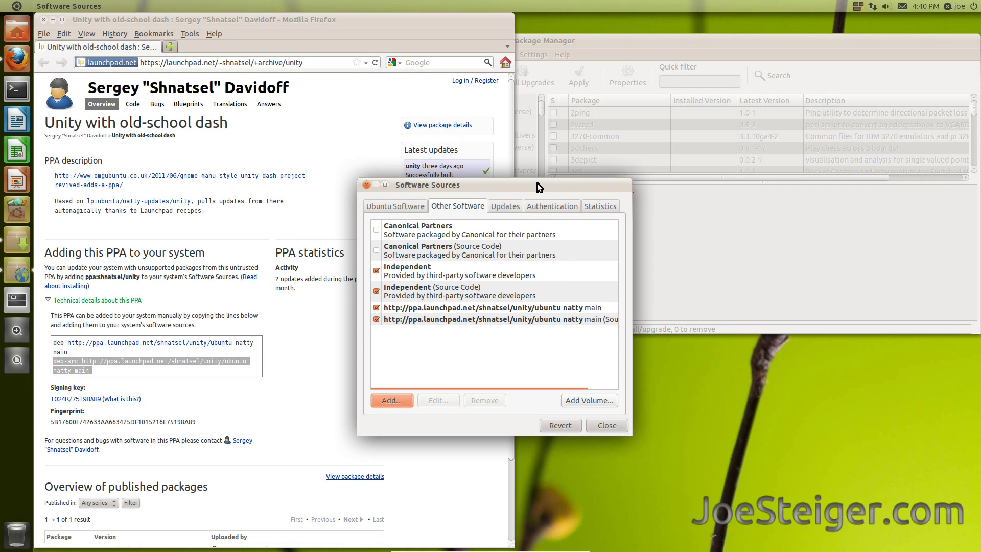
{"action": "left_click", "coordinate": [402, 397]}
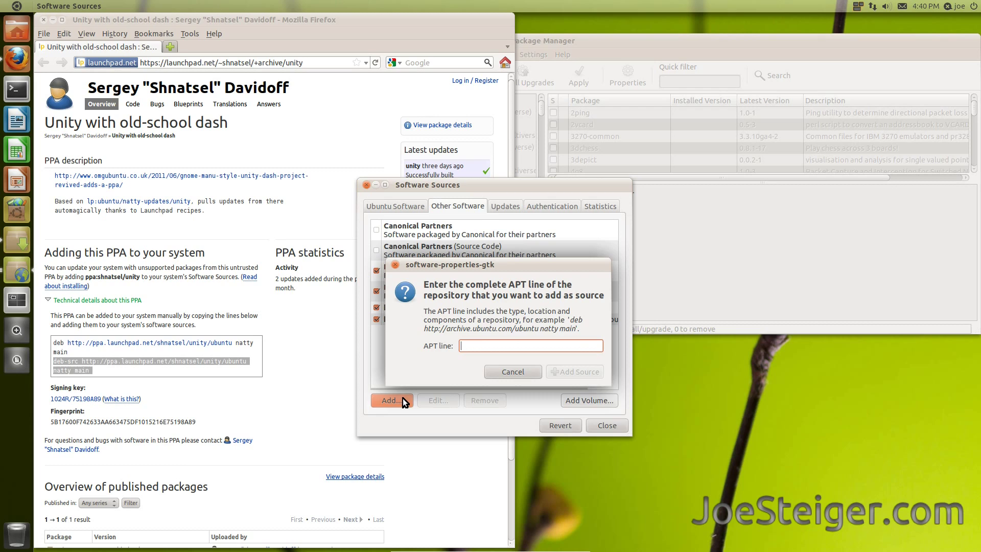
{"action": "key", "text": "ctrl+v"}
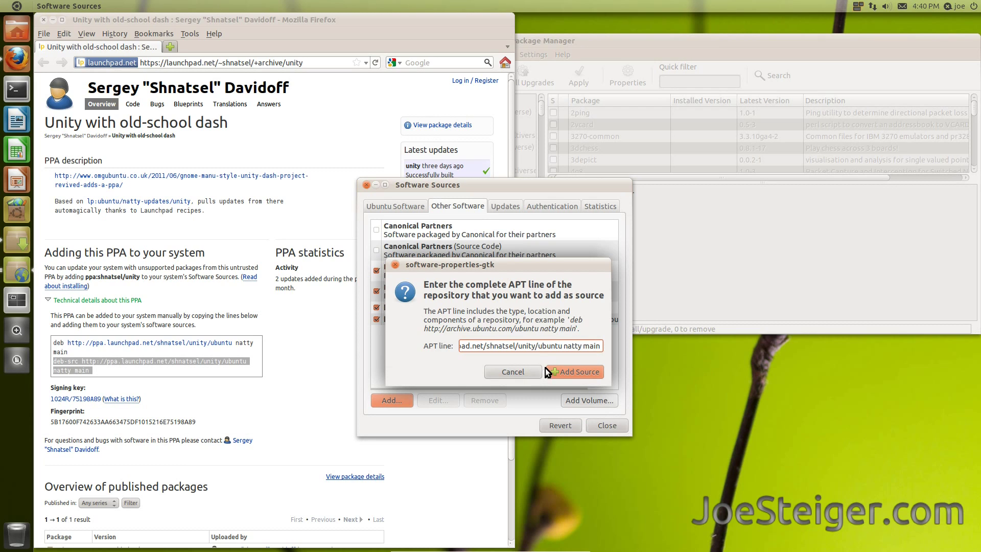
{"action": "left_click", "coordinate": [552, 369]}
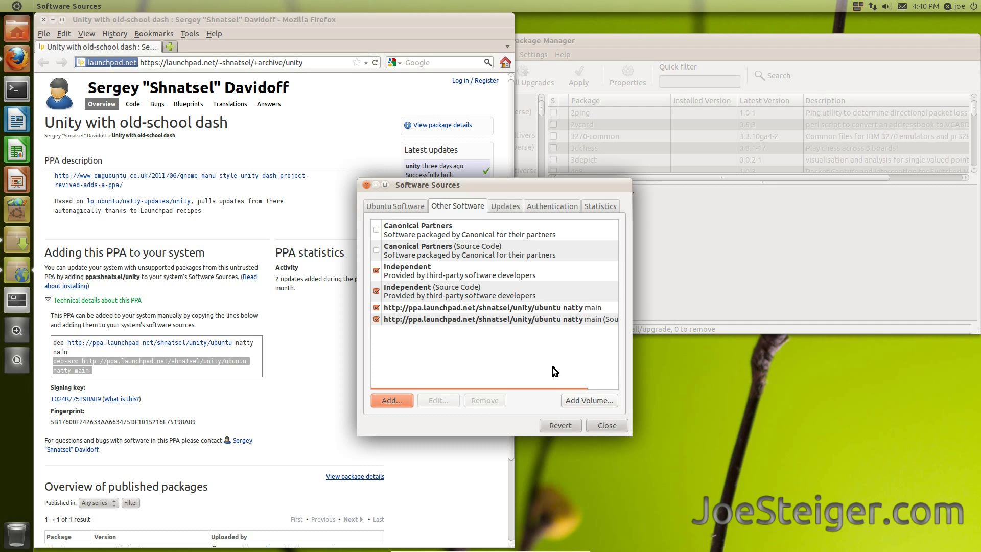
Close Software Sources and the repositories-changed notice, reload Synaptic's package lists, then quit Synaptic
{"action": "left_click", "coordinate": [598, 426]}
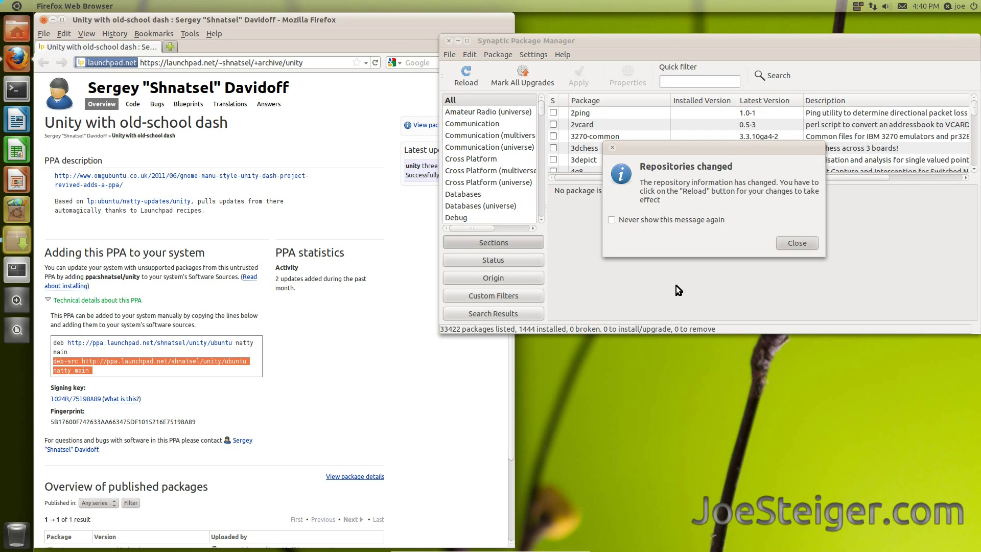
{"action": "left_click", "coordinate": [789, 240]}
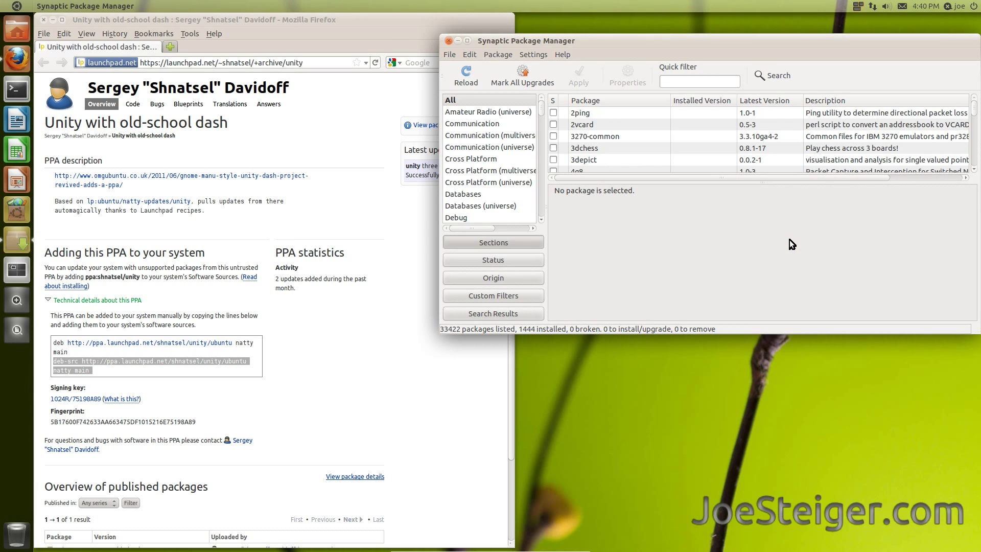
{"action": "left_click", "coordinate": [459, 72]}
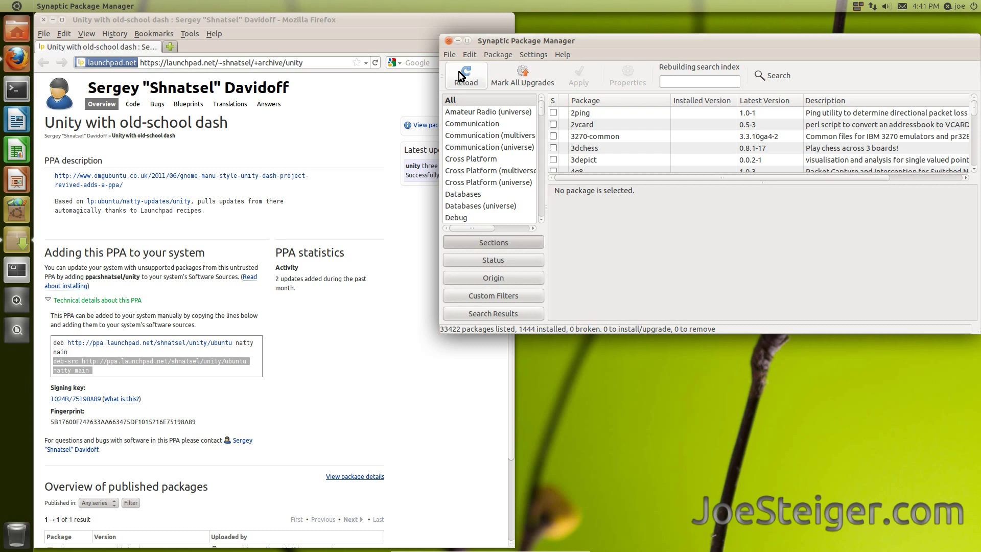
{"action": "left_click", "coordinate": [449, 40]}
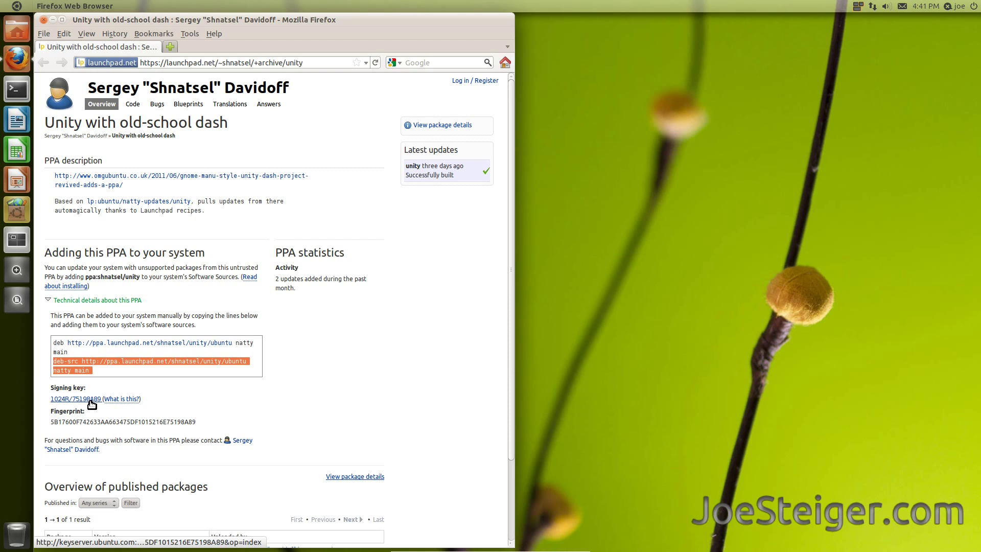
In a terminal, run 'sudo apt-key adv --keyserver keyserver.ubuntu.com --recv-keys 75198A89'
{"action": "left_click", "coordinate": [20, 97]}
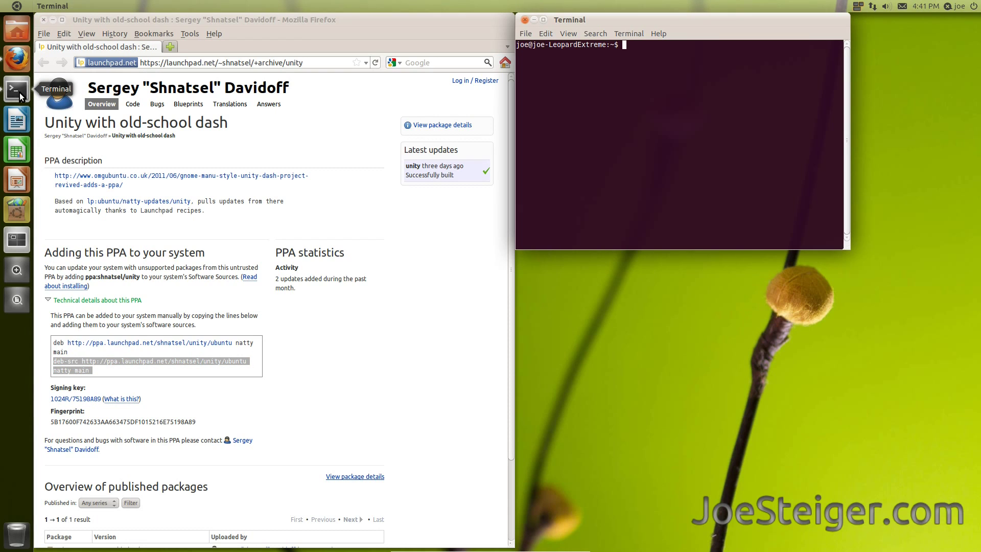
{"action": "type", "text": "sudo "}
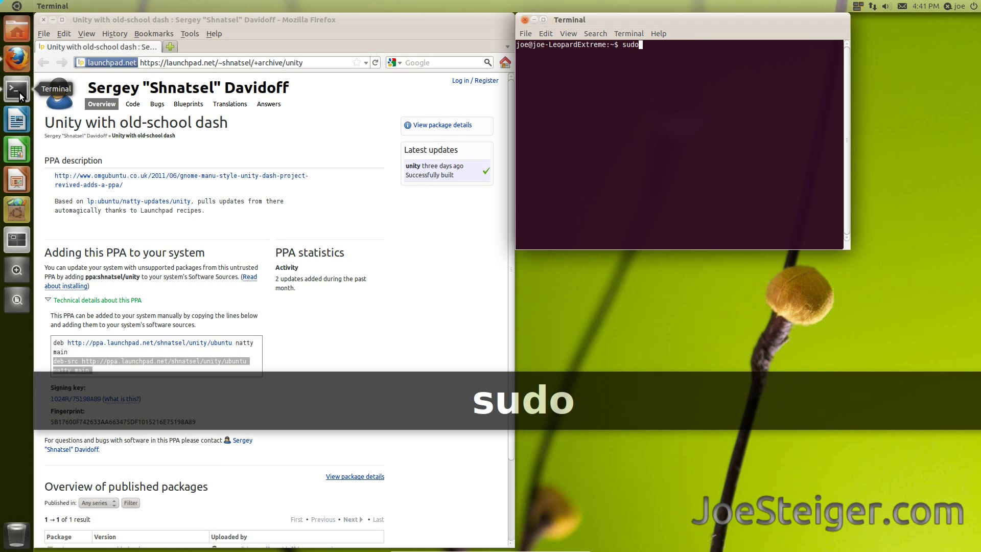
{"action": "type", "text": "apt-"}
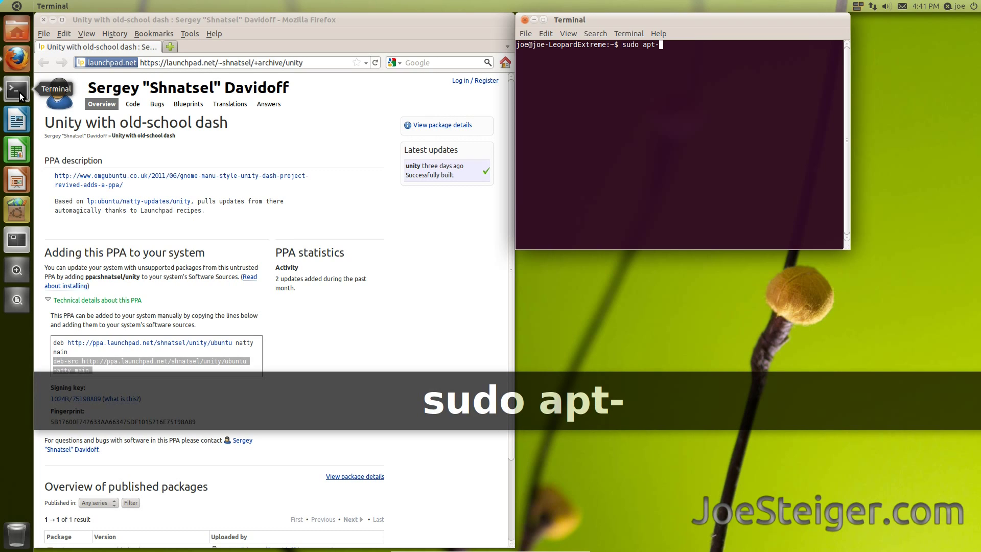
{"action": "type", "text": "key a"}
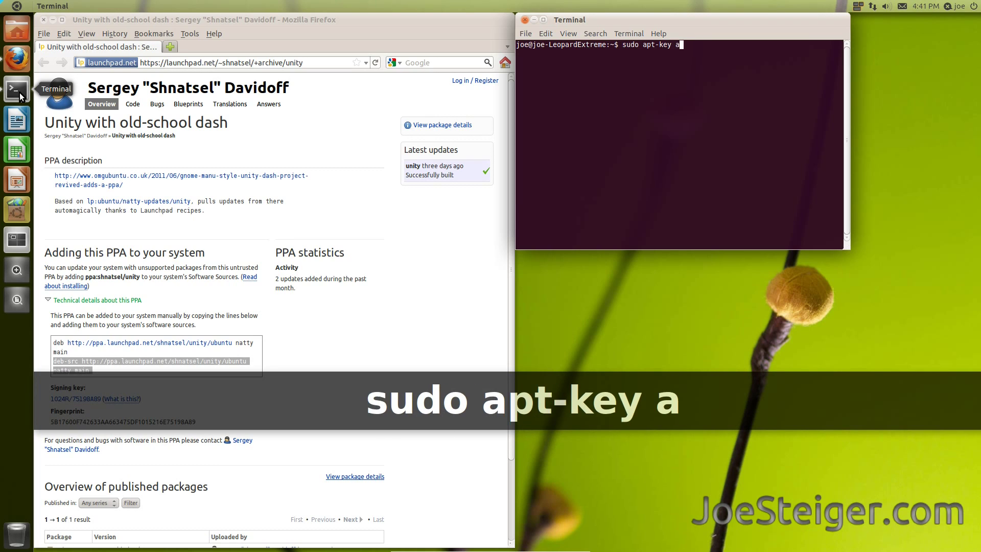
{"action": "type", "text": "dv --"}
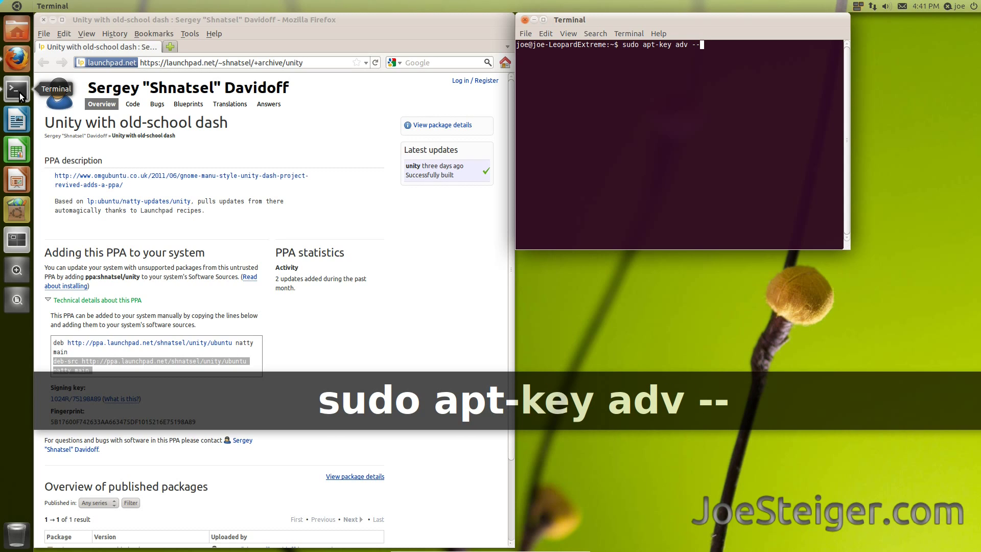
{"action": "type", "text": "keyserve"}
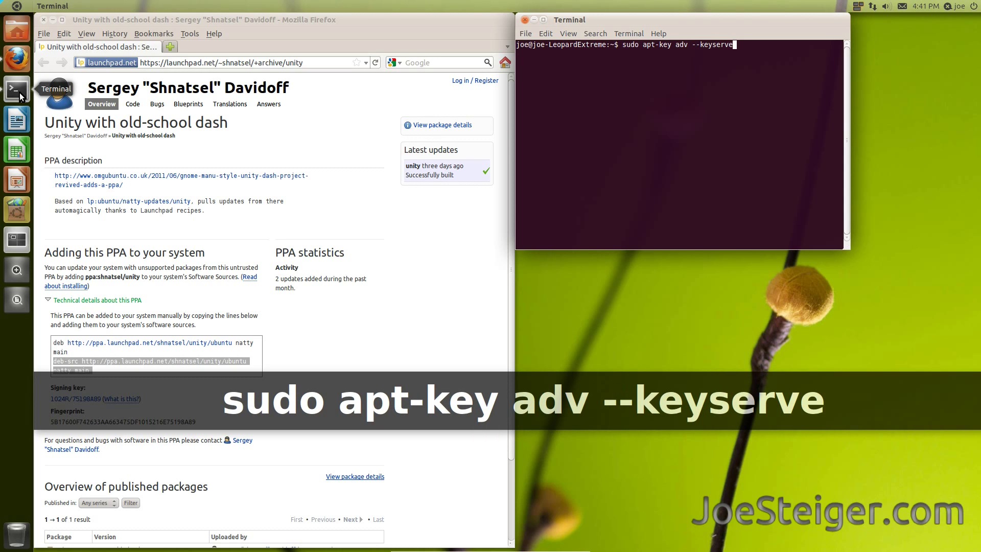
{"action": "type", "text": "r keys"}
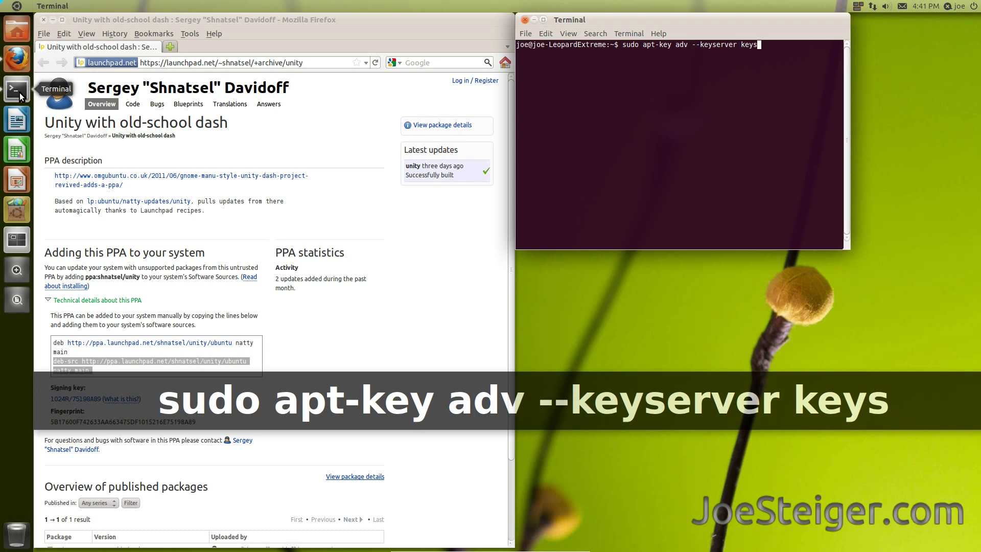
{"action": "type", "text": "erver."}
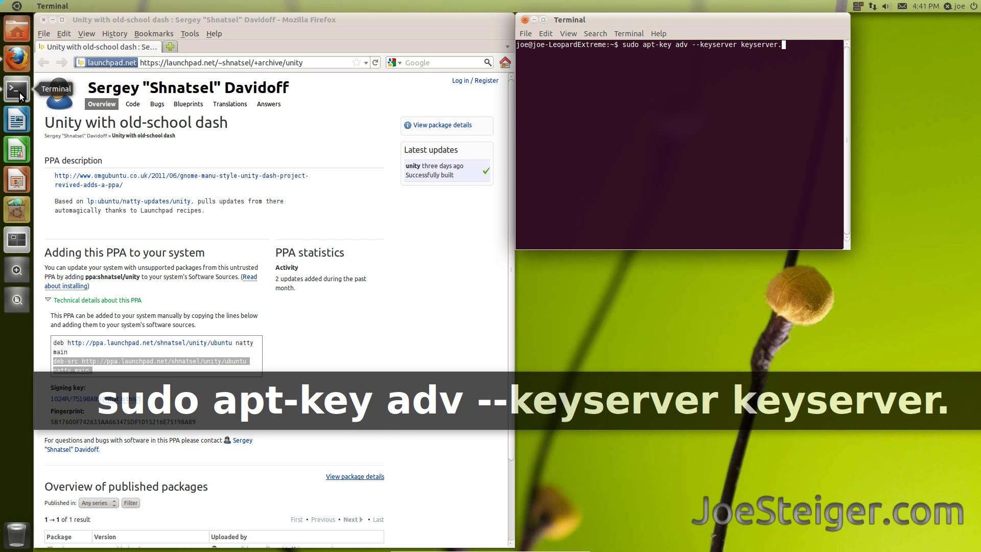
{"action": "type", "text": "ubuntu"}
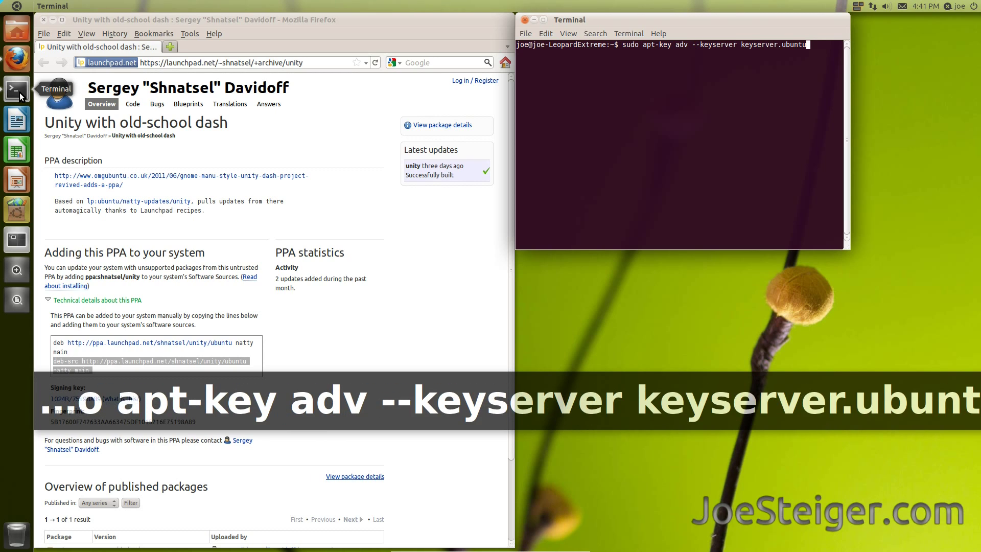
{"action": "type", "text": ".com"}
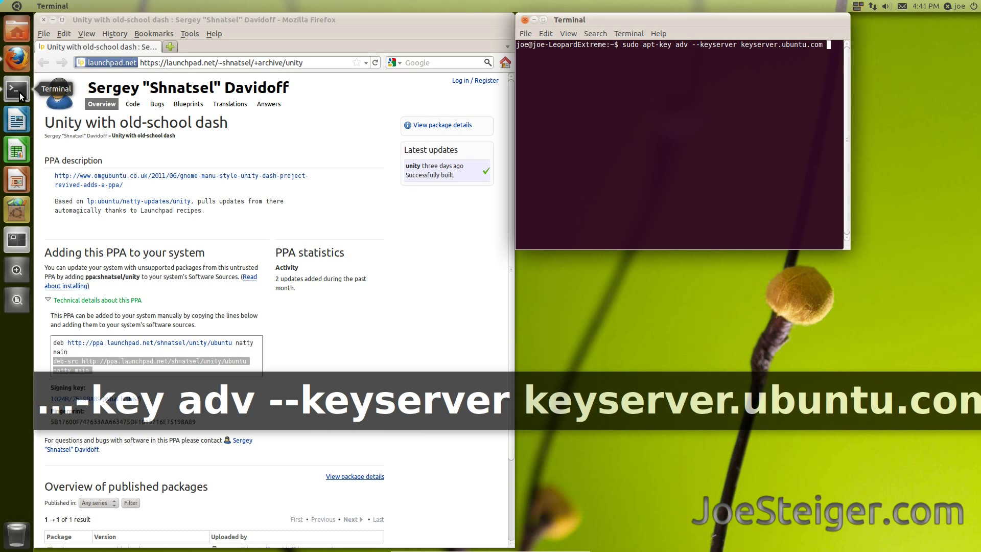
{"action": "type", "text": " --re"}
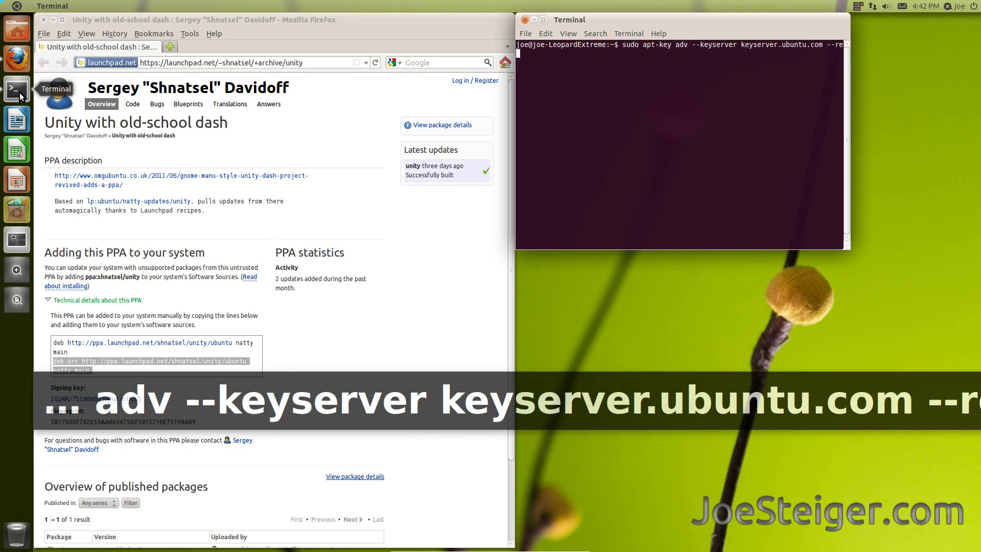
{"action": "type", "text": "cv"}
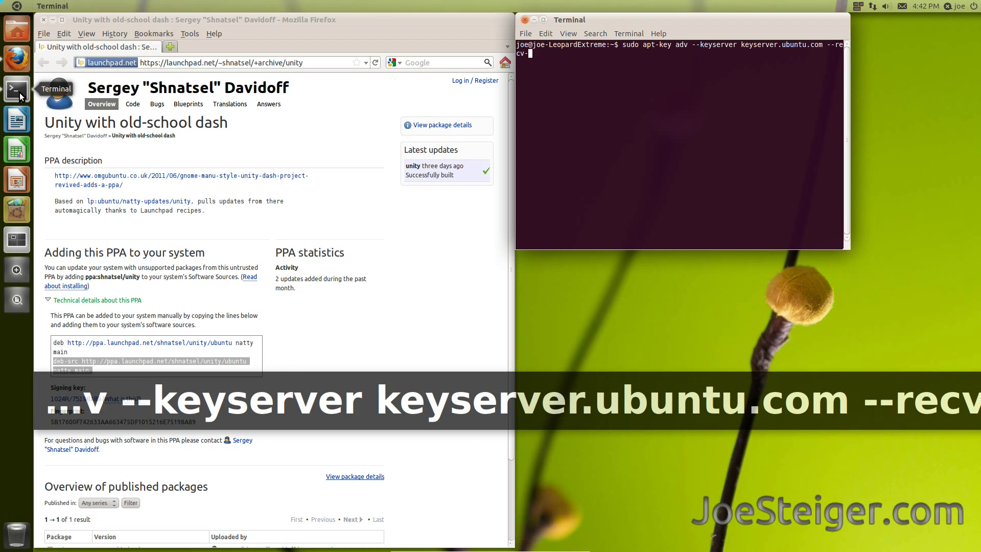
{"action": "type", "text": "-keys"}
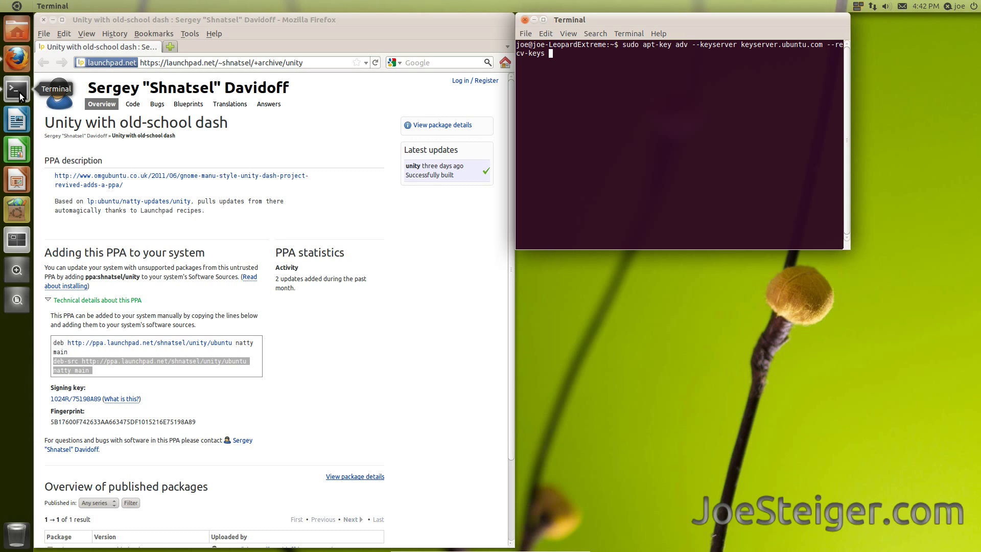
{"action": "type", "text": " 75"}
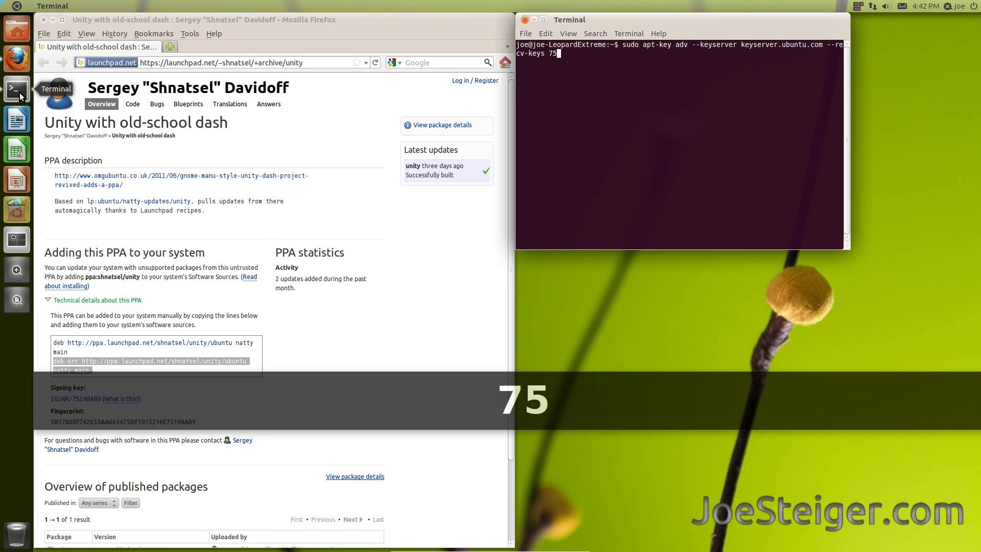
{"action": "type", "text": "198"}
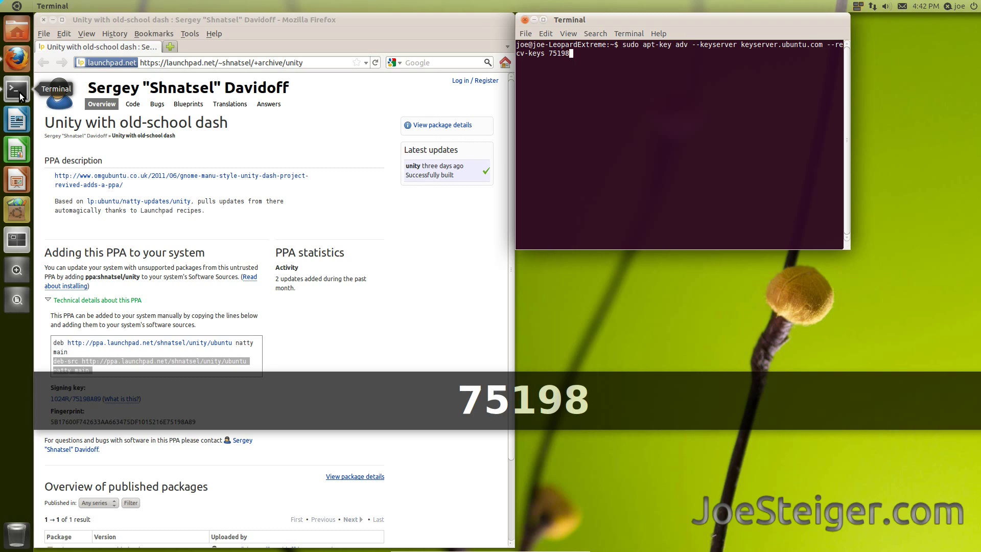
{"action": "type", "text": "A"}
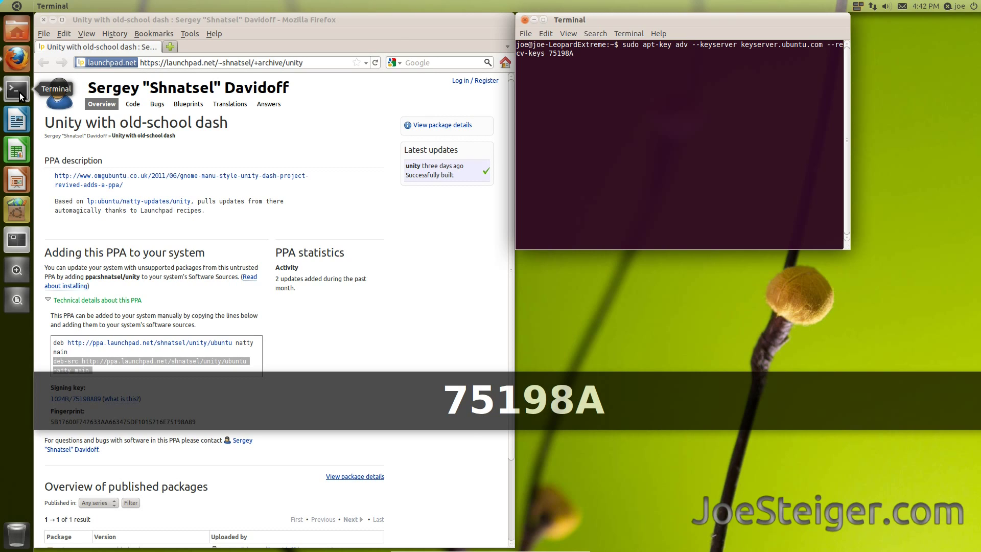
{"action": "type", "text": "89"}
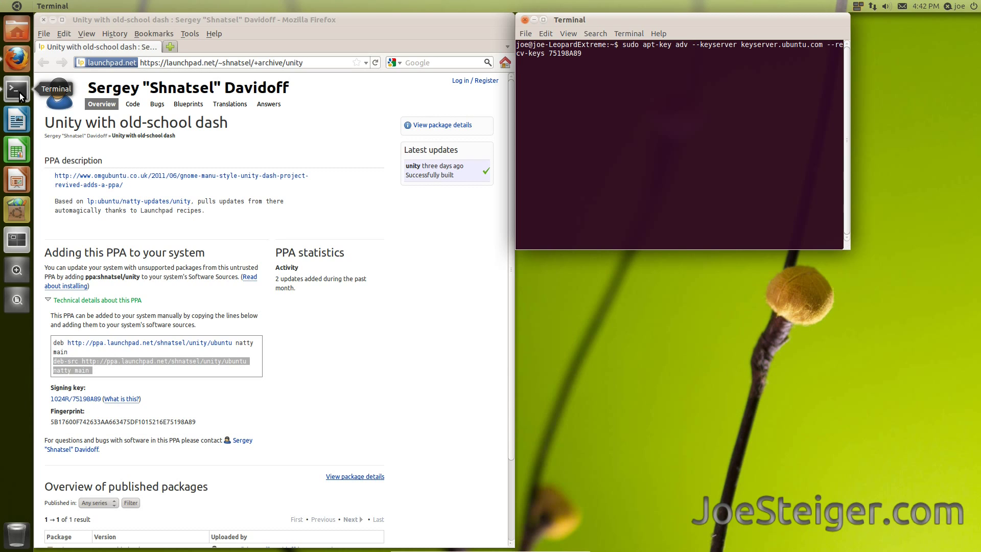
{"action": "key", "text": "Return"}
{"action": "key", "text": "Return"}
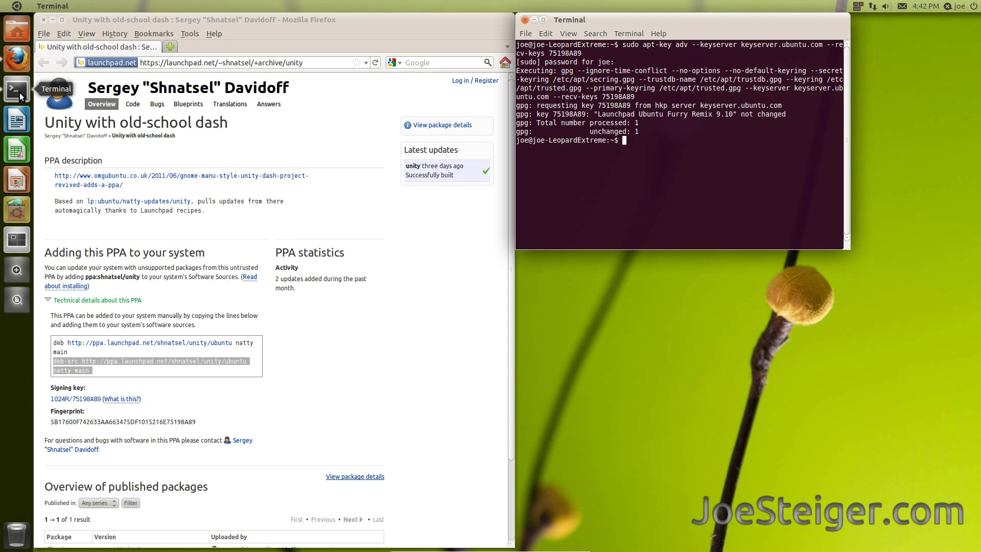
Close the terminal and relaunch Synaptic via the Dash search 'syn', entering the administrator password
{"action": "left_click", "coordinate": [527, 19]}
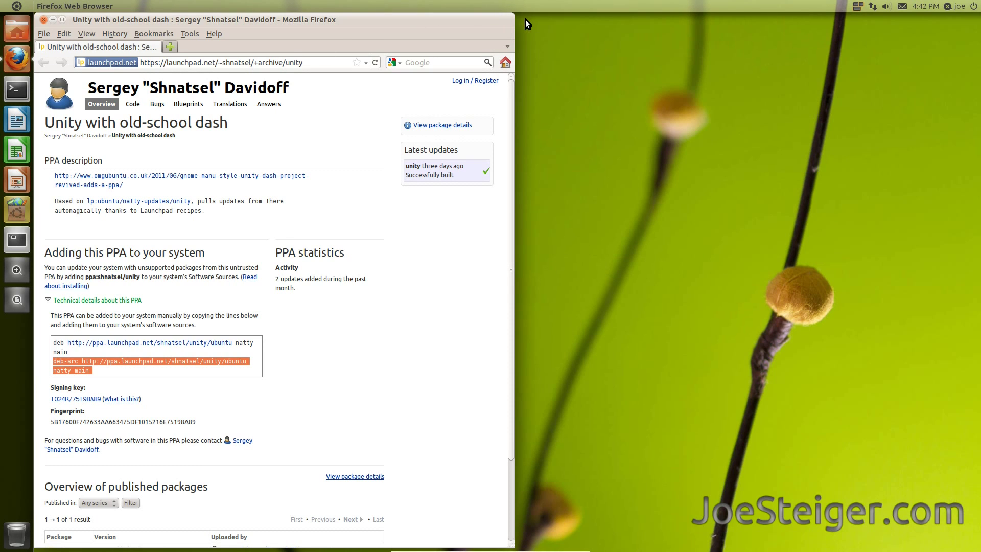
{"action": "left_click", "coordinate": [17, 7]}
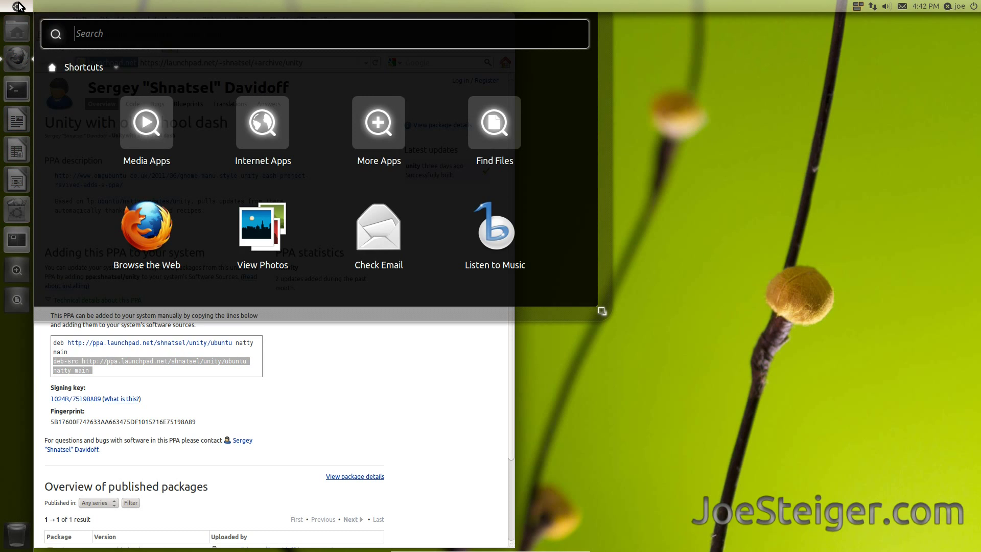
{"action": "type", "text": "syn"}
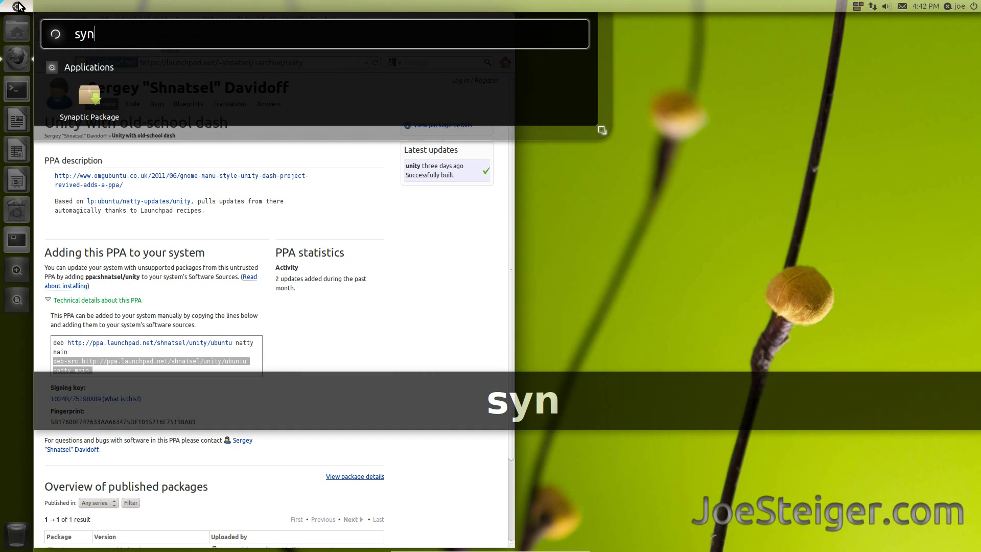
{"action": "key", "text": "Down"}
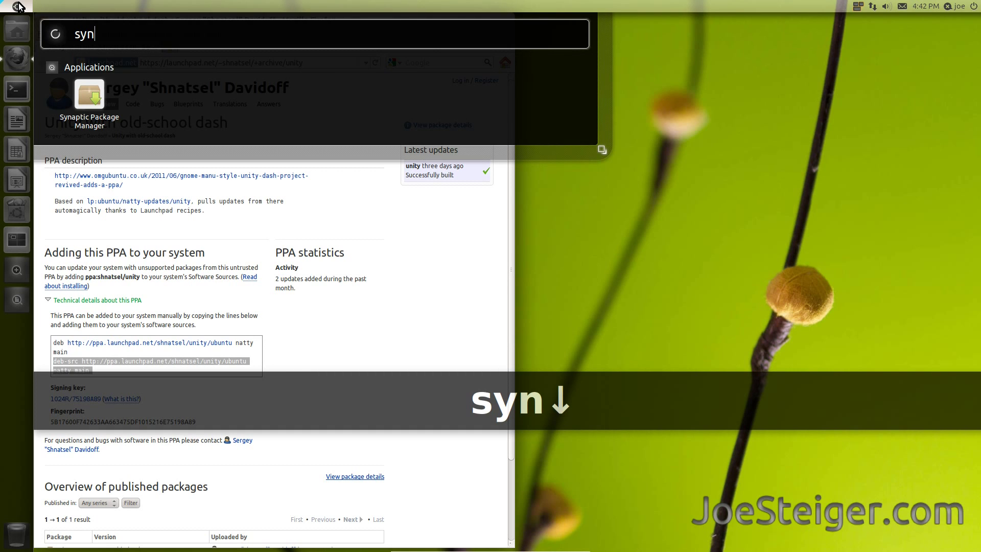
{"action": "key", "text": "Return"}
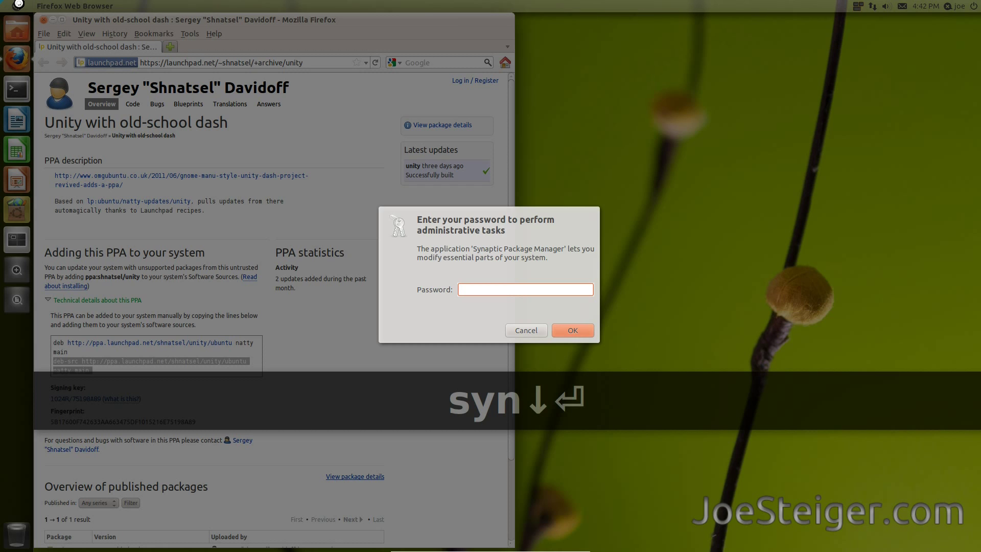
{"action": "type", "text": "•••••••"}
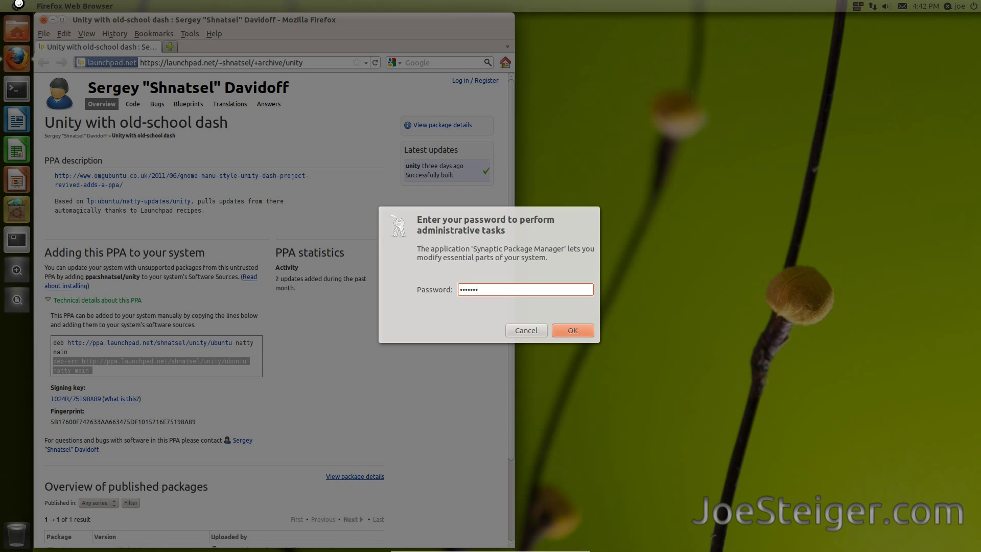
{"action": "key", "text": "Return"}
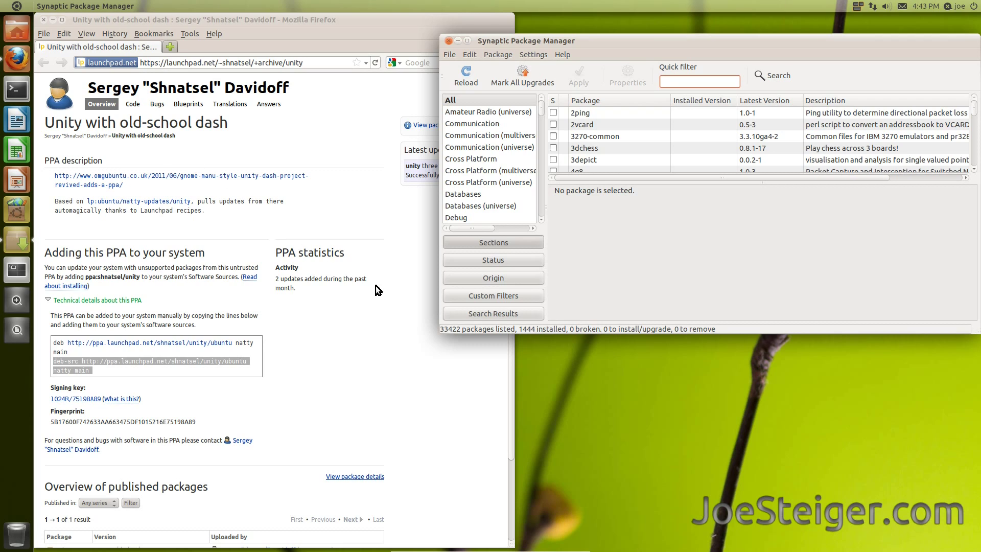
Filter by Origin to LP-PPA-shnatsel-unity/natty and mark unity and unity-common for upgrade
{"action": "left_click", "coordinate": [468, 278]}
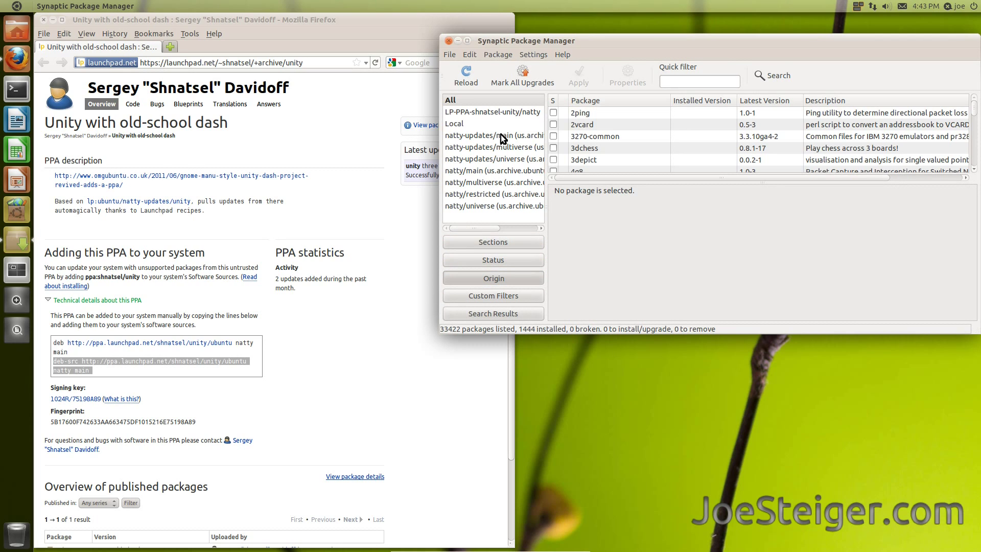
{"action": "left_click", "coordinate": [514, 114]}
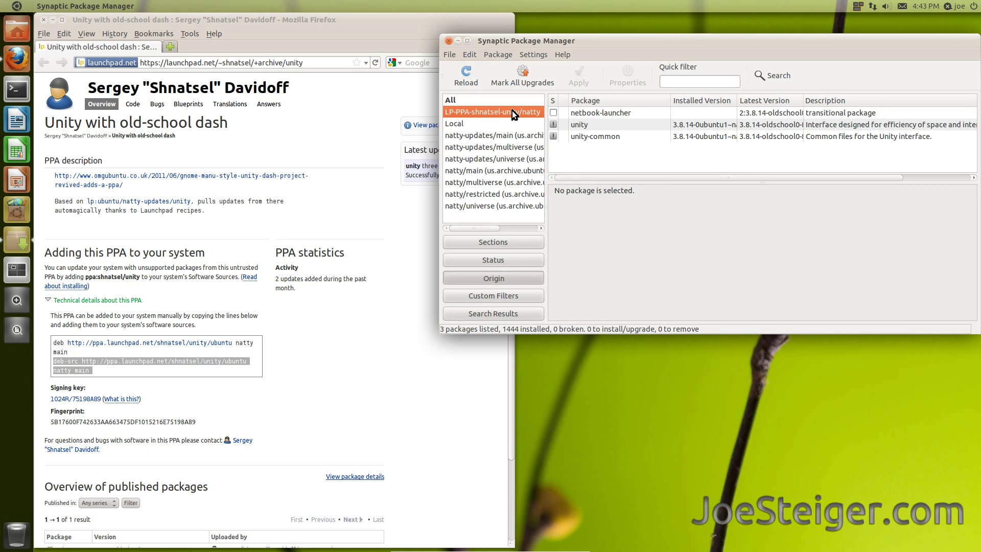
{"action": "left_click", "coordinate": [554, 125]}
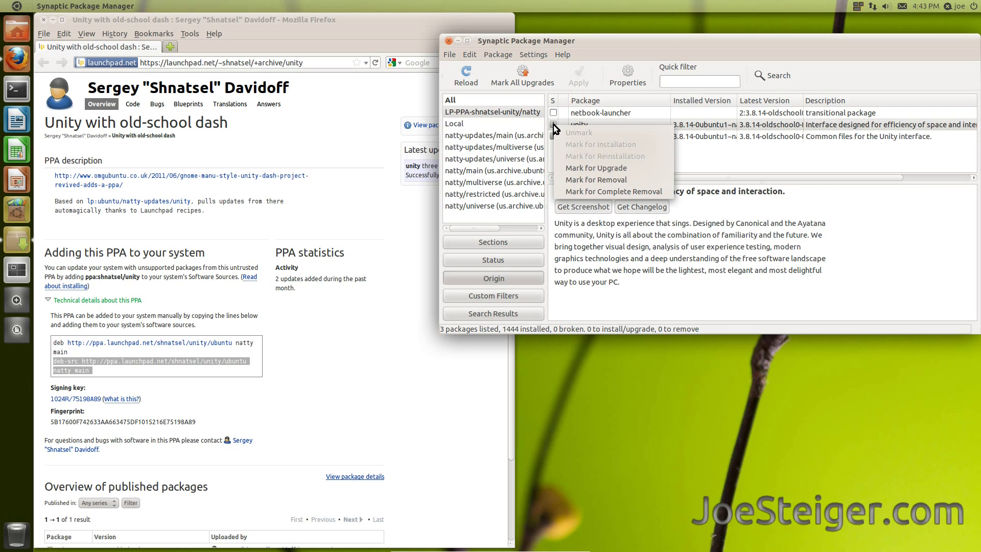
{"action": "left_click", "coordinate": [571, 168]}
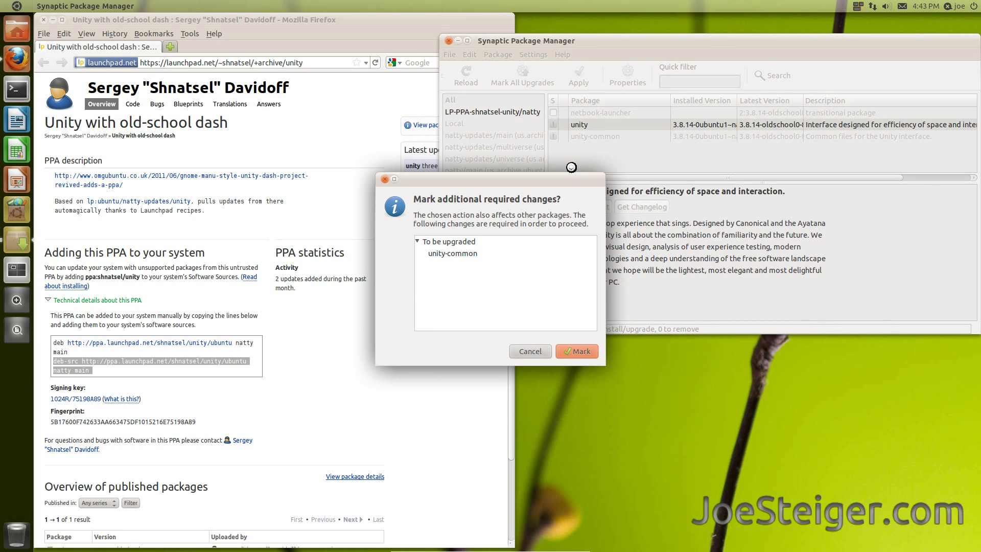
{"action": "left_click", "coordinate": [577, 351]}
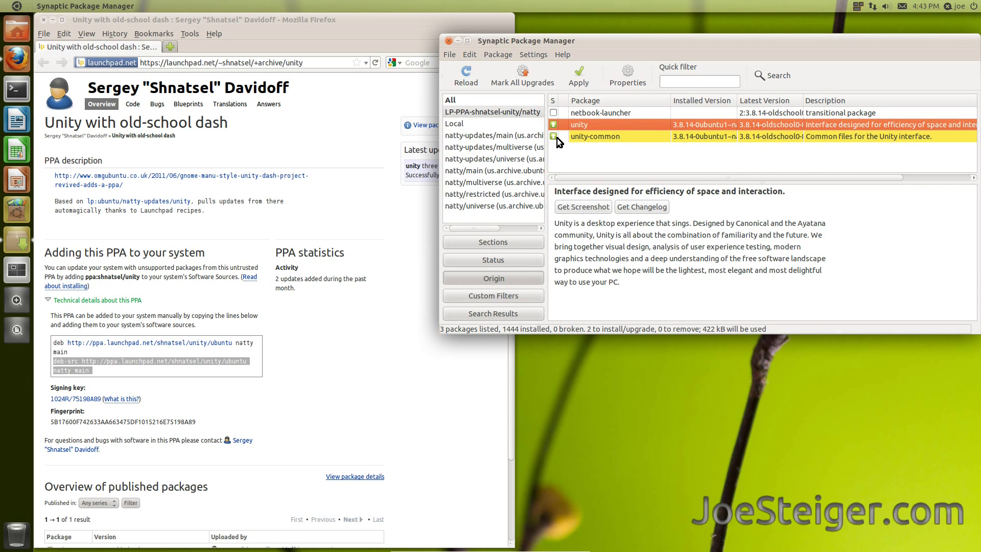
Apply the queued unity and unity-common upgrades, then close Synaptic once the changes finish
{"action": "left_click", "coordinate": [573, 74]}
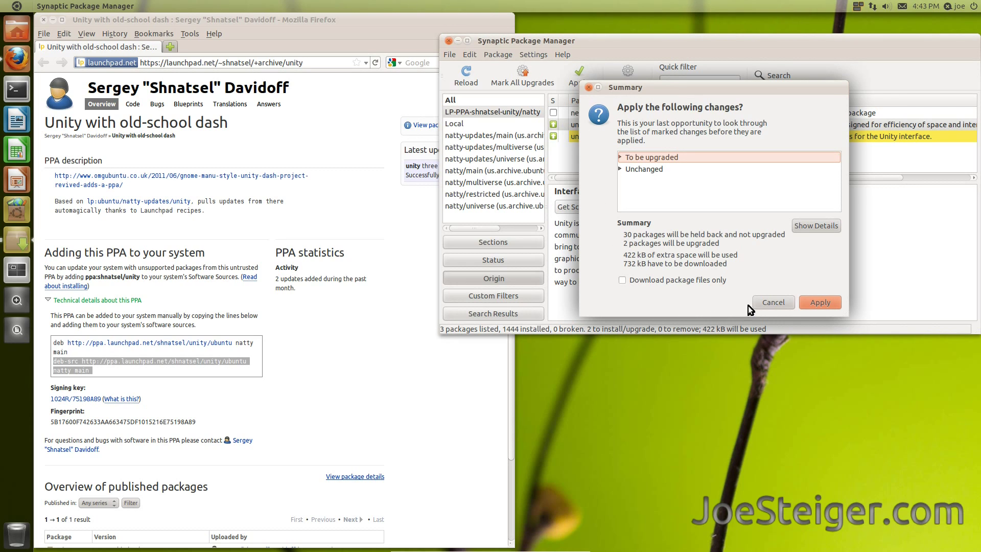
{"action": "left_click", "coordinate": [807, 300]}
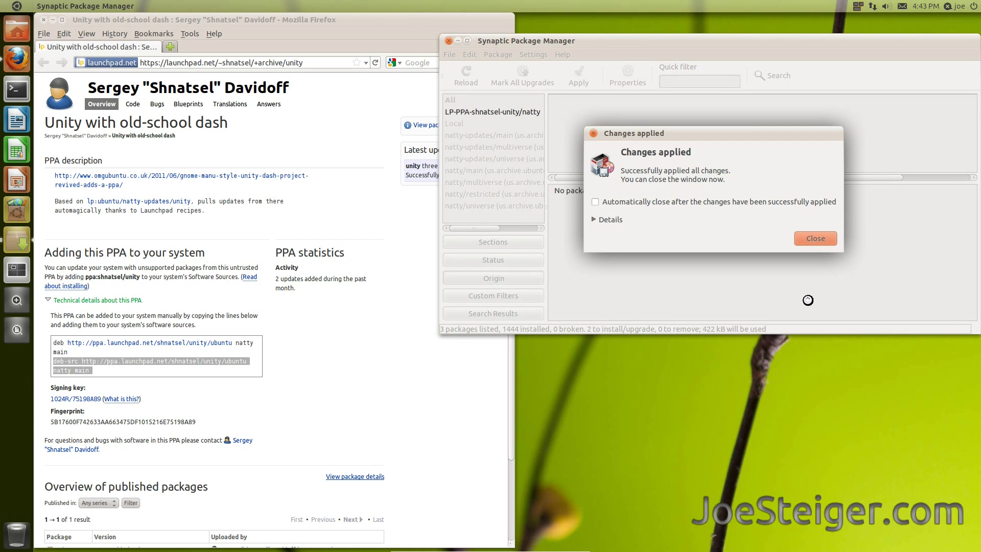
{"action": "left_click", "coordinate": [817, 238]}
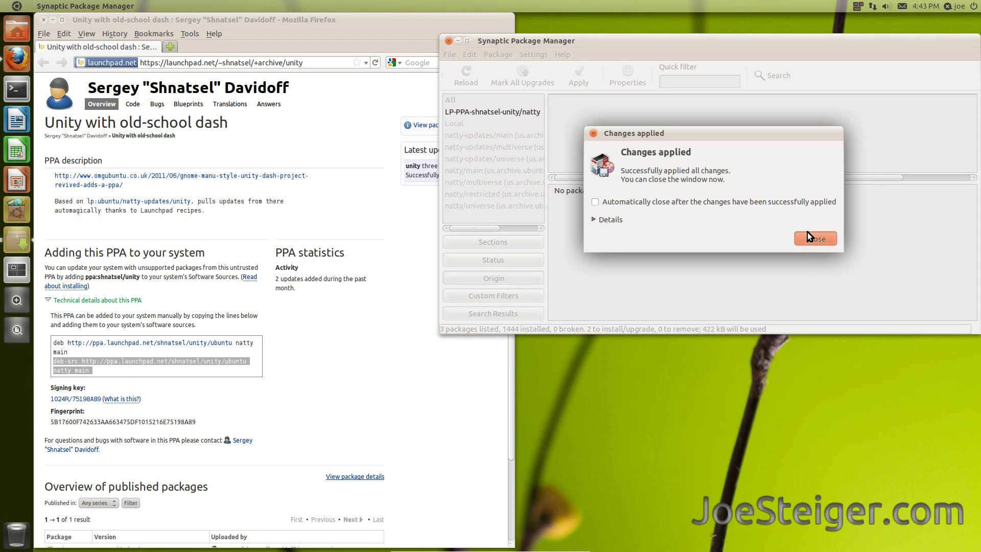
{"action": "left_click", "coordinate": [449, 40]}
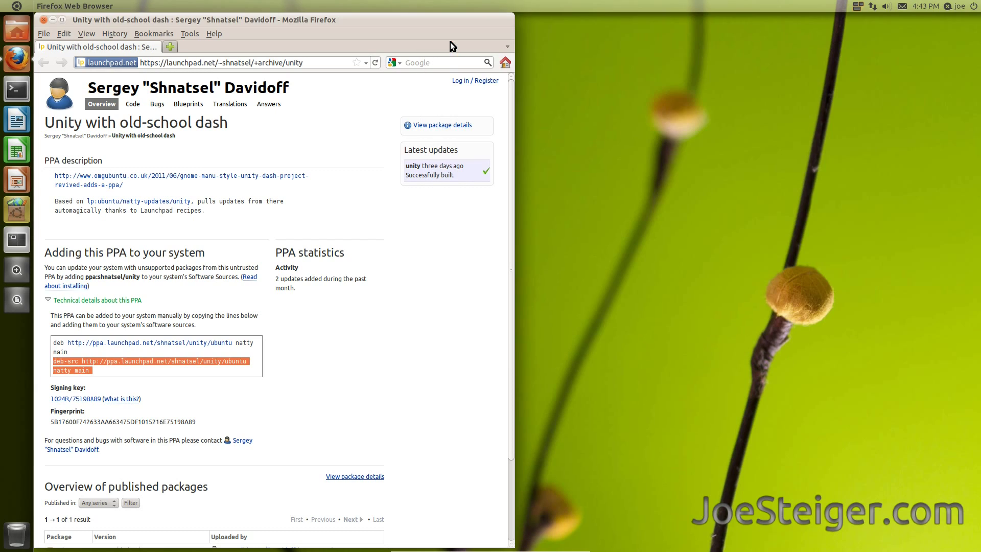
Close Firefox and open the Dash showing Accessories, Games, Graphics and Office categories
{"action": "left_click", "coordinate": [44, 20]}
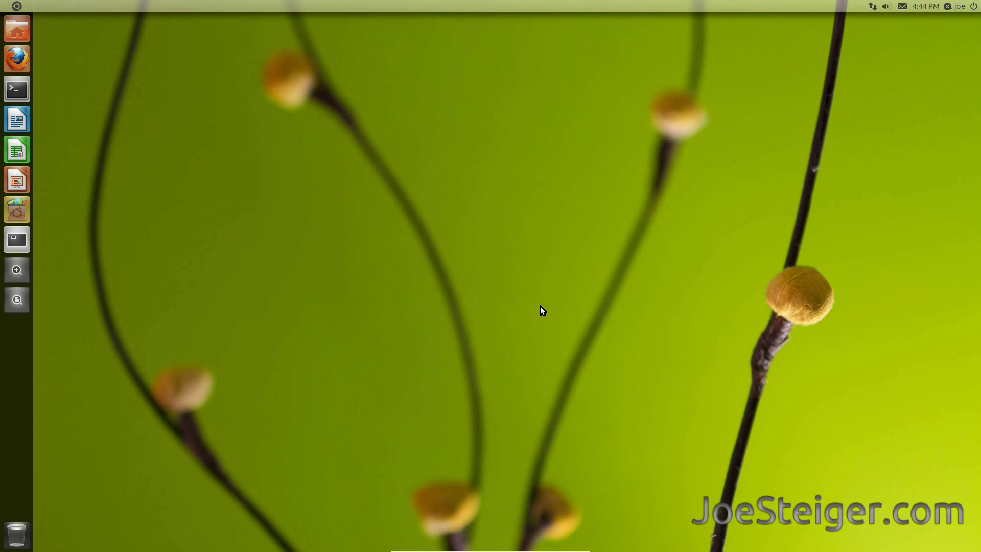
{"action": "left_click", "coordinate": [26, 3]}
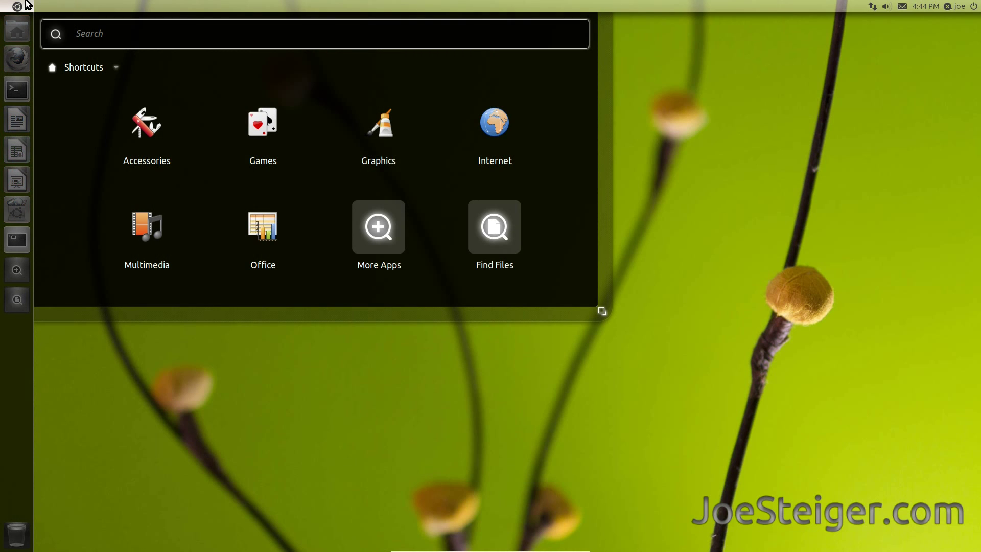